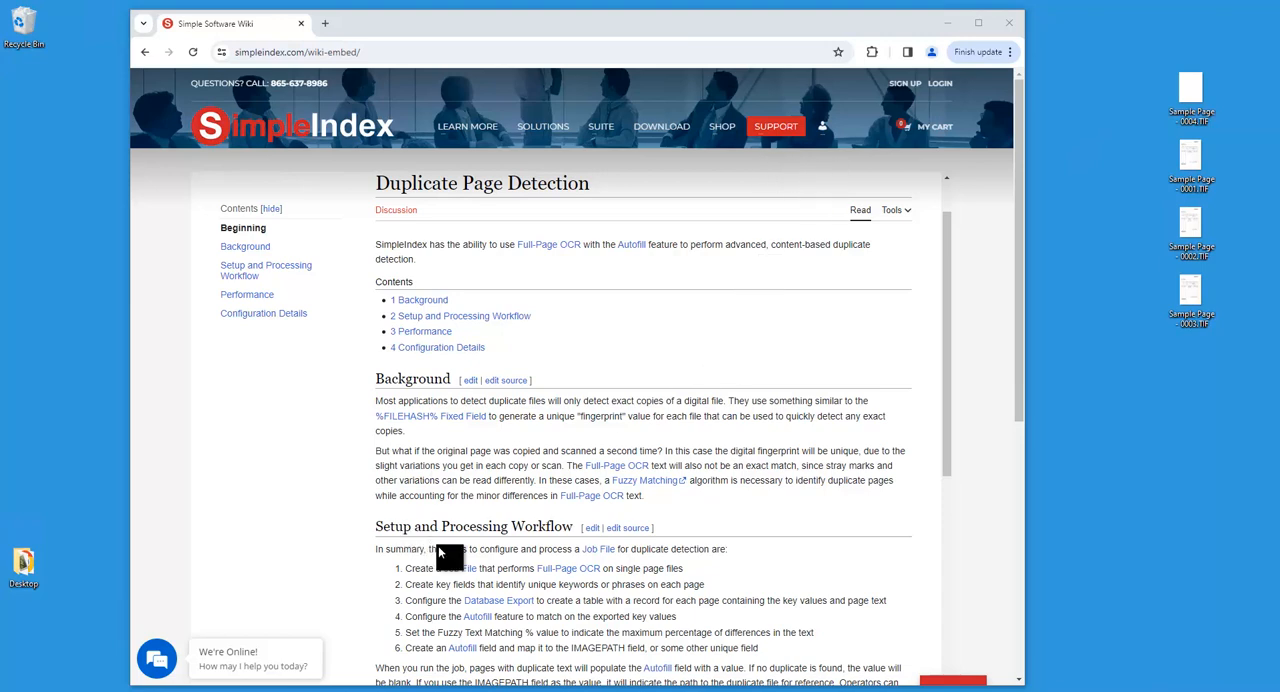
# Switch to SimpleIndex, open the current job's settings wizard and review its File Input, File Output and Database settings.
pyautogui.click(532, 691)
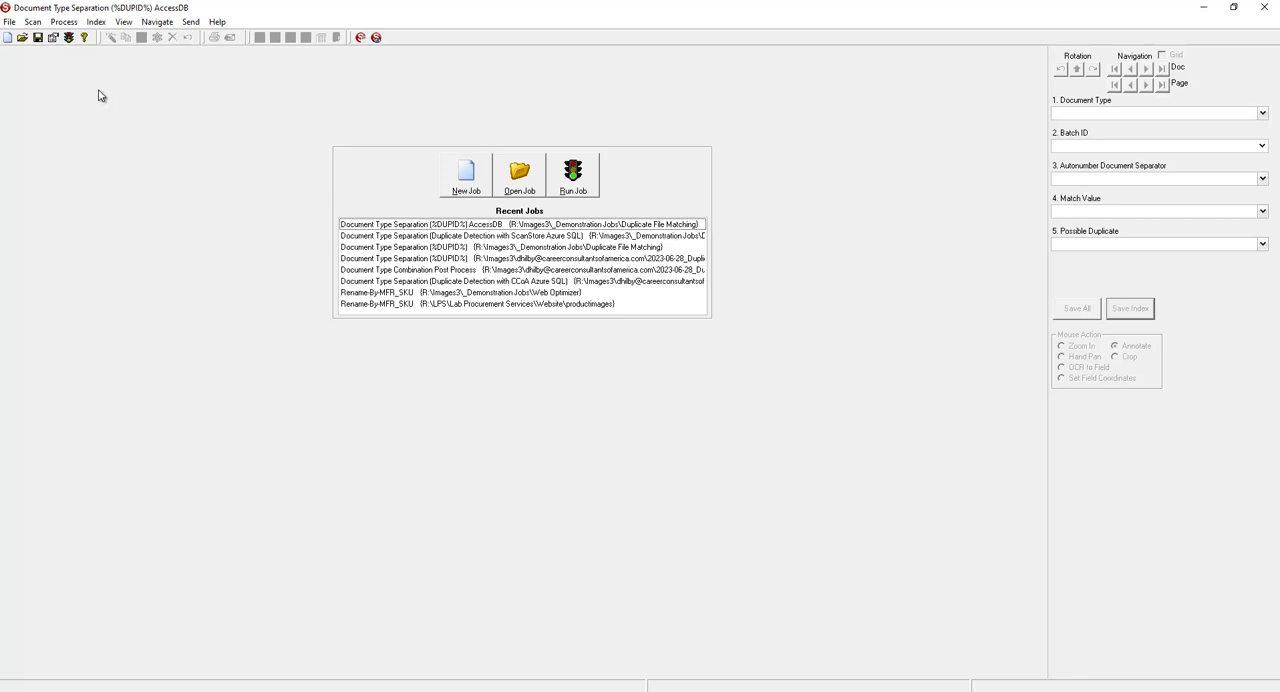
pyautogui.click(55, 40)
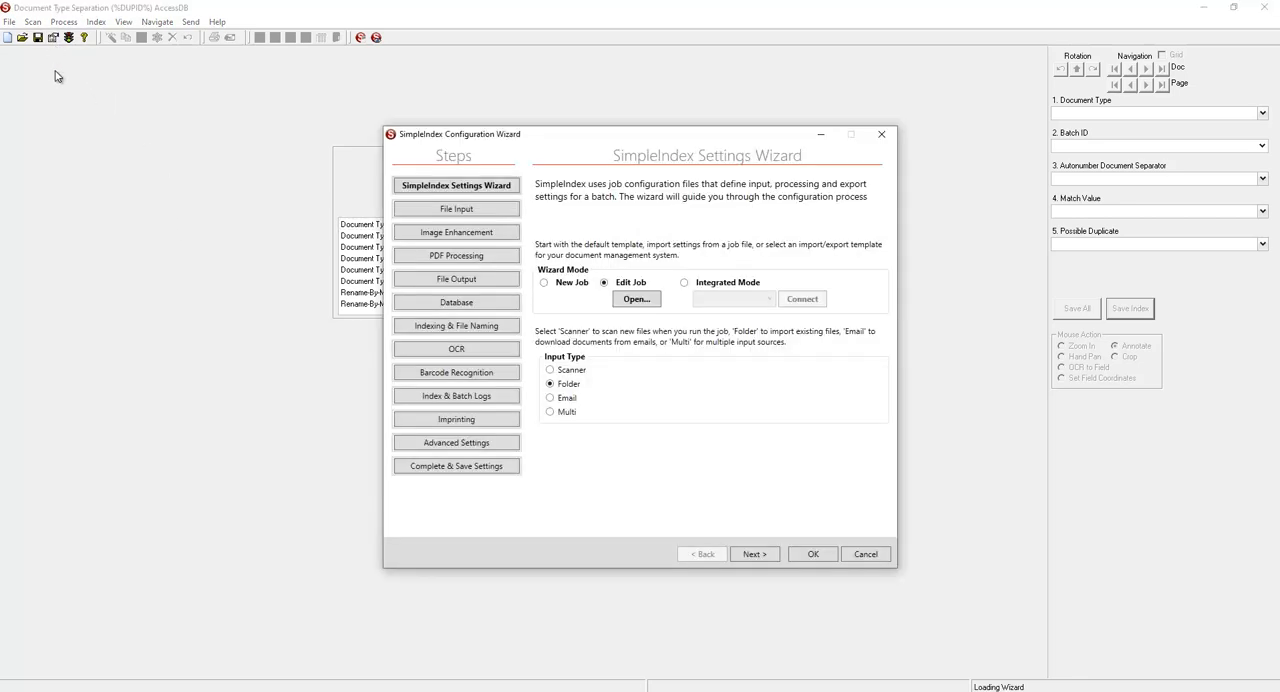
pyautogui.click(409, 212)
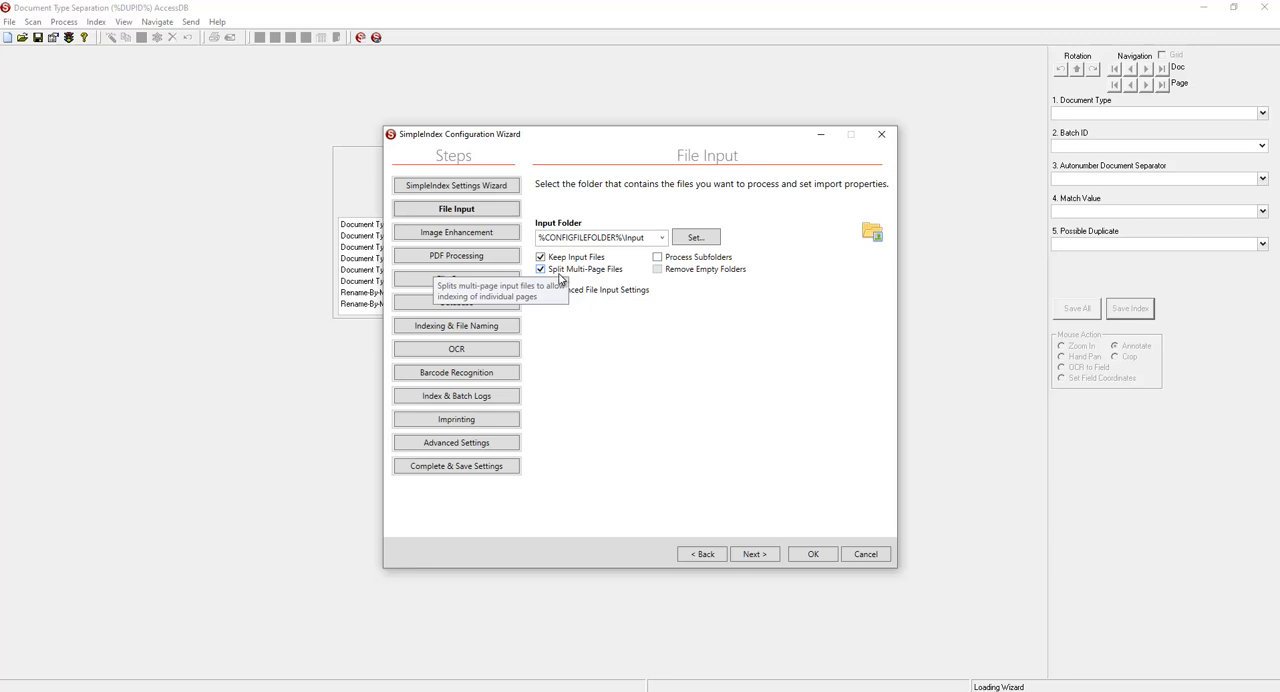
pyautogui.click(444, 285)
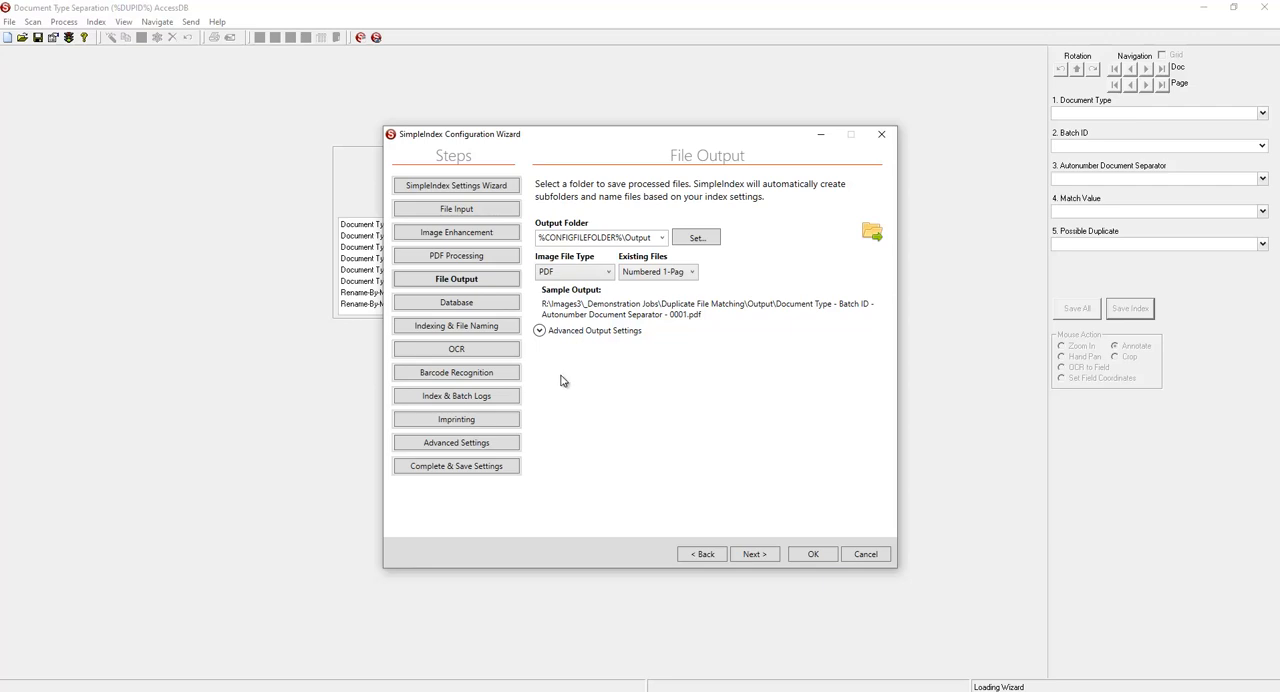
pyautogui.click(496, 300)
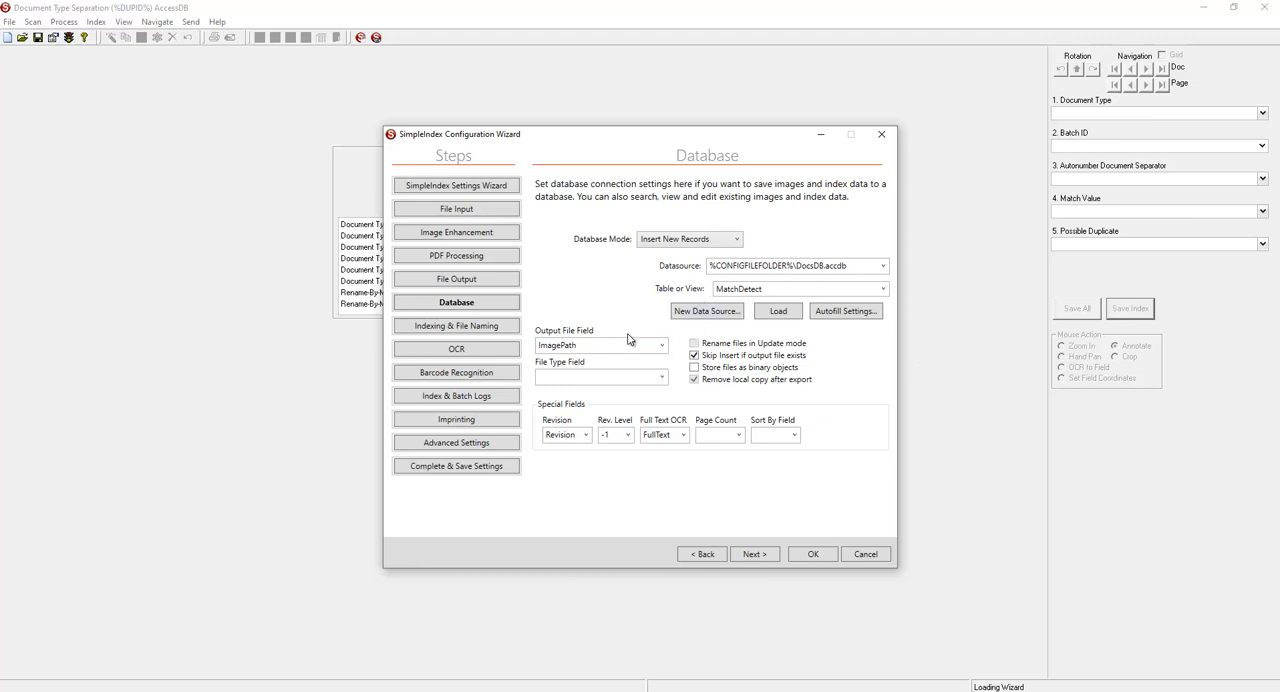
# Review the Indexing & File Naming fields and the Autofill data source configuration, finishing the latter without changes.
pyautogui.click(474, 331)
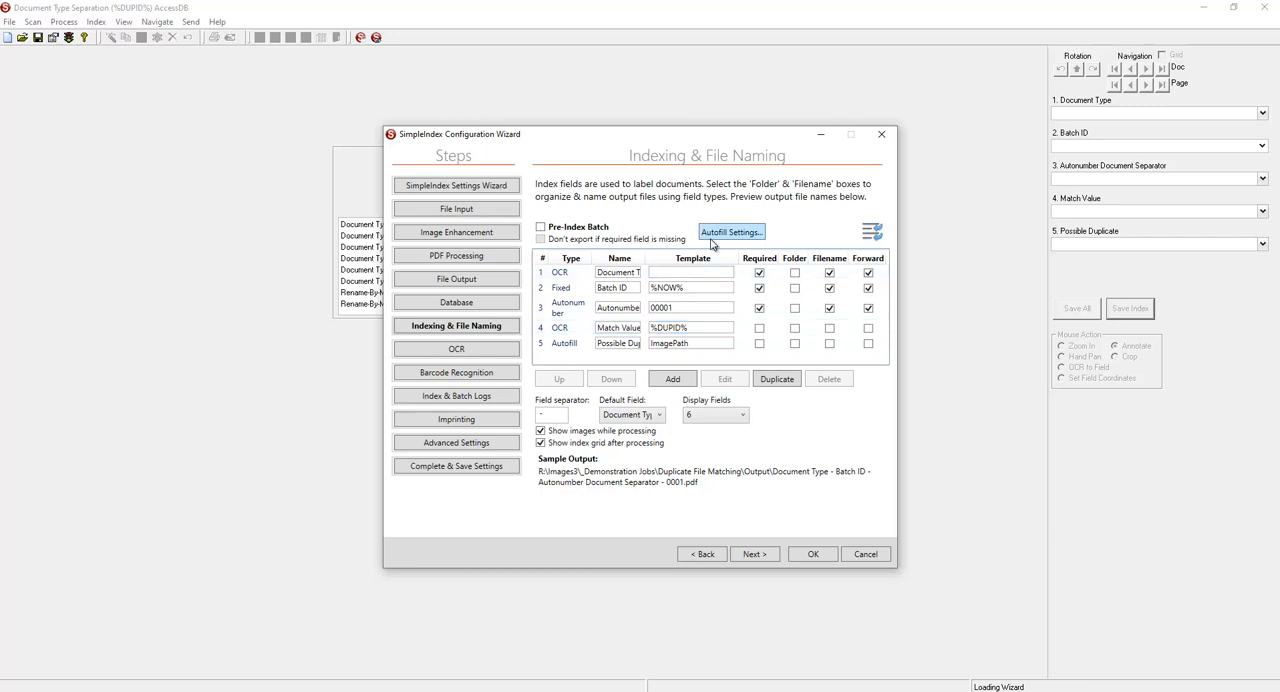
pyautogui.click(729, 232)
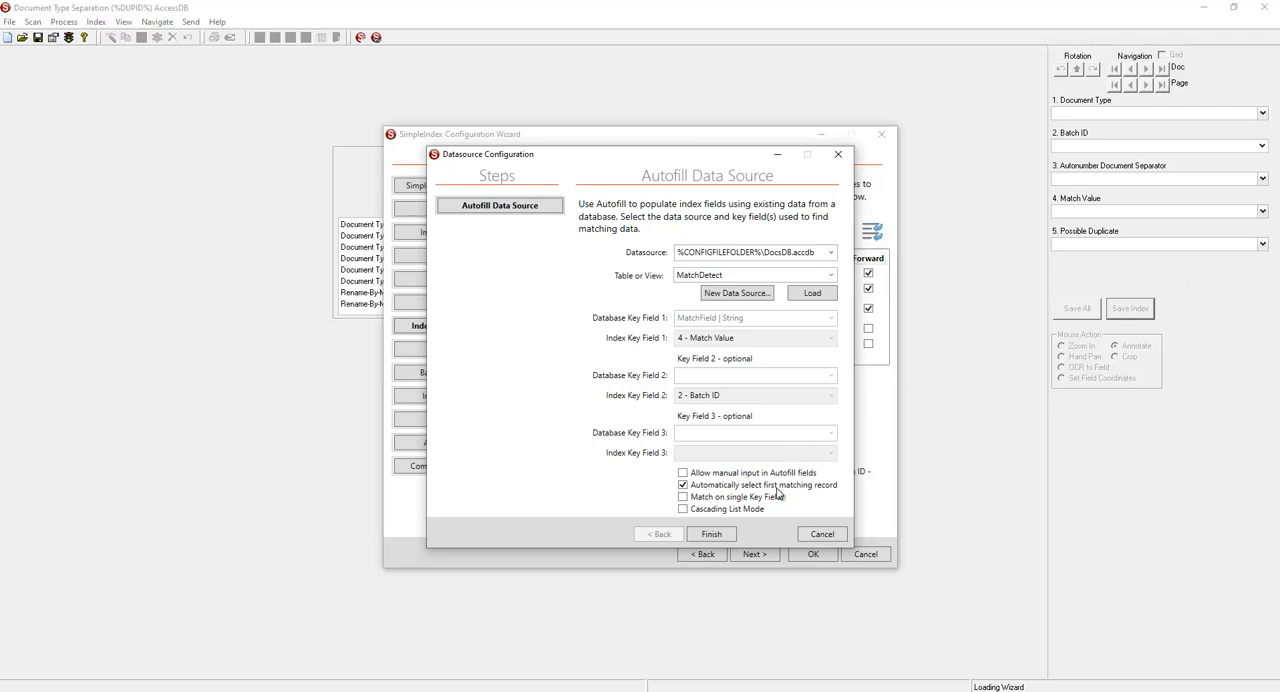
pyautogui.click(712, 535)
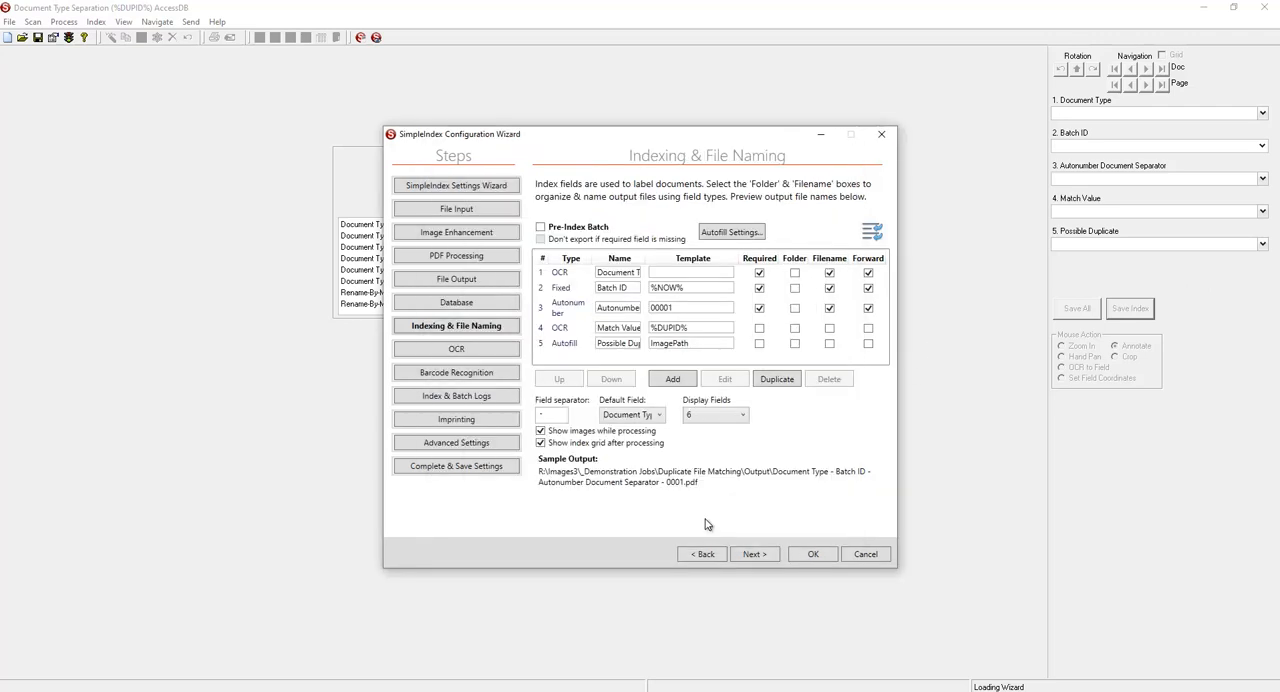
# Check the job's full-page OCR settings, save the job file and exit the wizard.
pyautogui.click(458, 351)
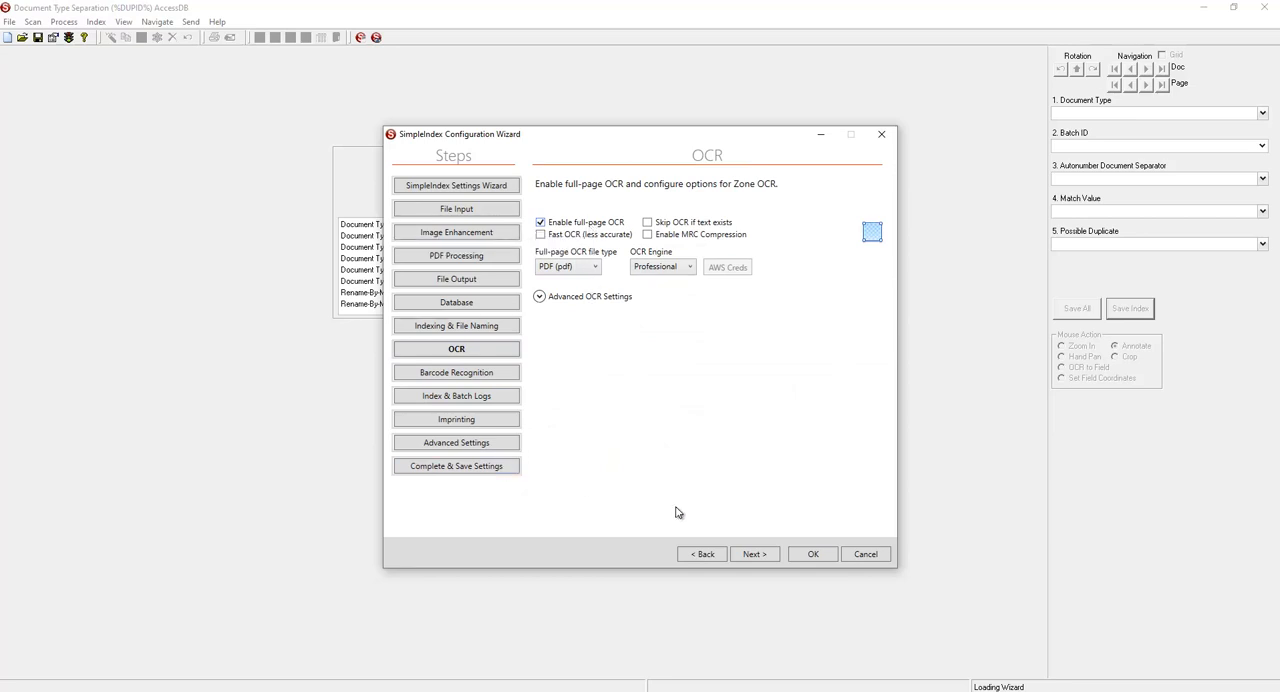
pyautogui.click(815, 556)
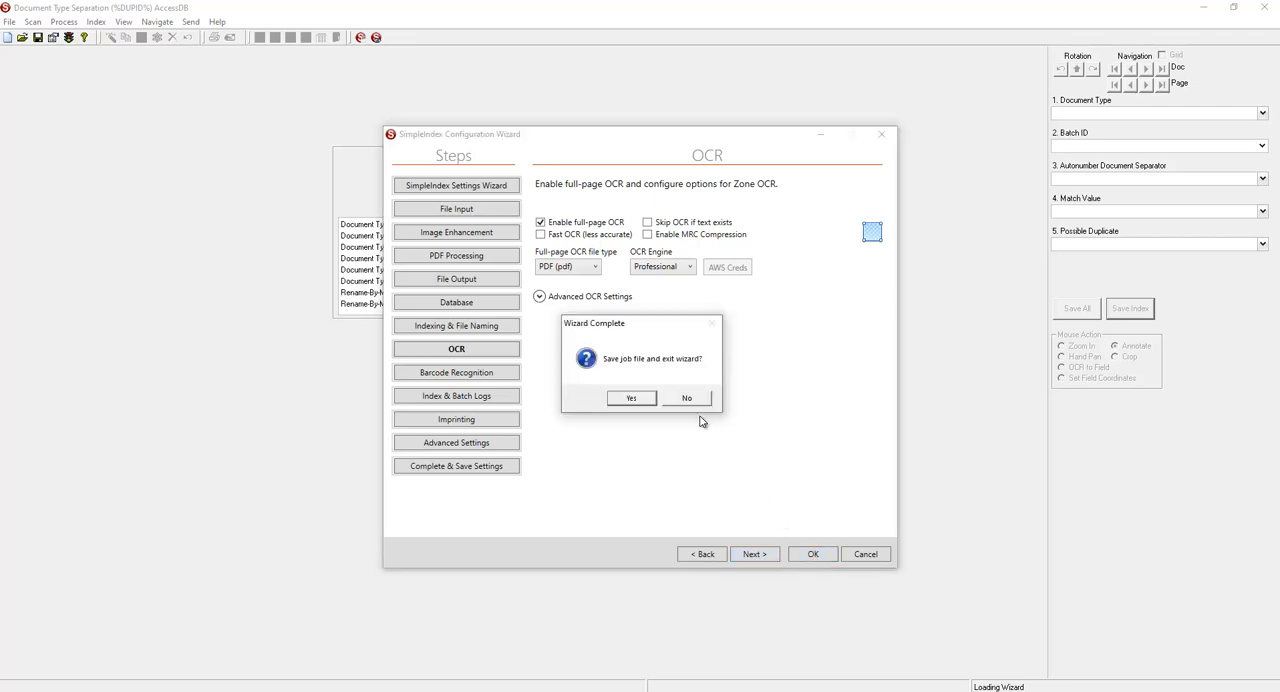
pyautogui.click(632, 400)
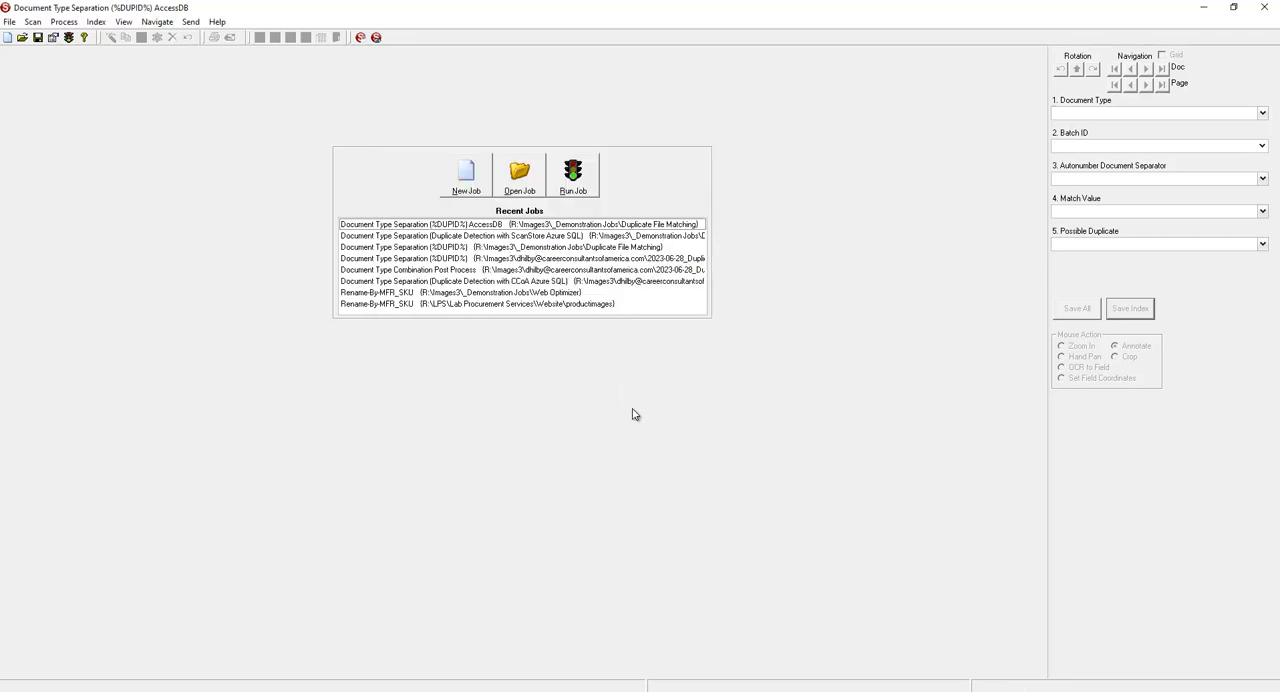
# Run the job, enter Test as the first page's Document Type and save its index.
pyautogui.click(588, 194)
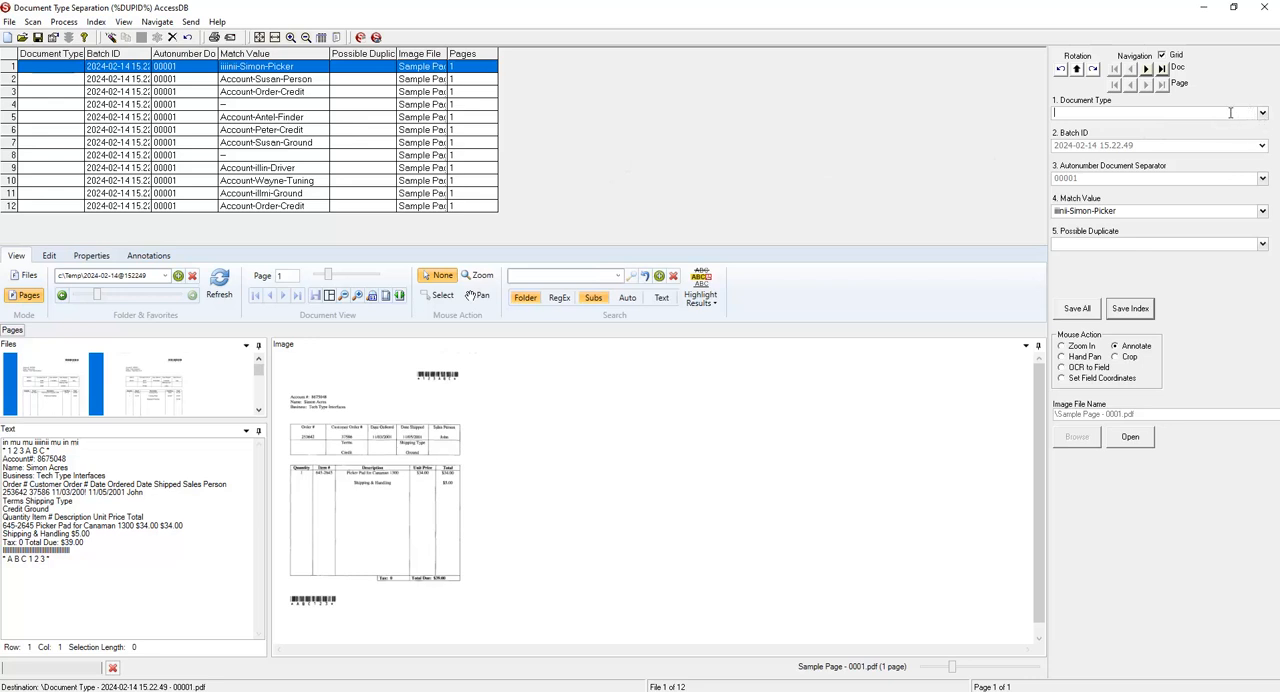
pyautogui.write('Test')
pyautogui.moveTo(952, 674); pyautogui.dragTo(960, 668)
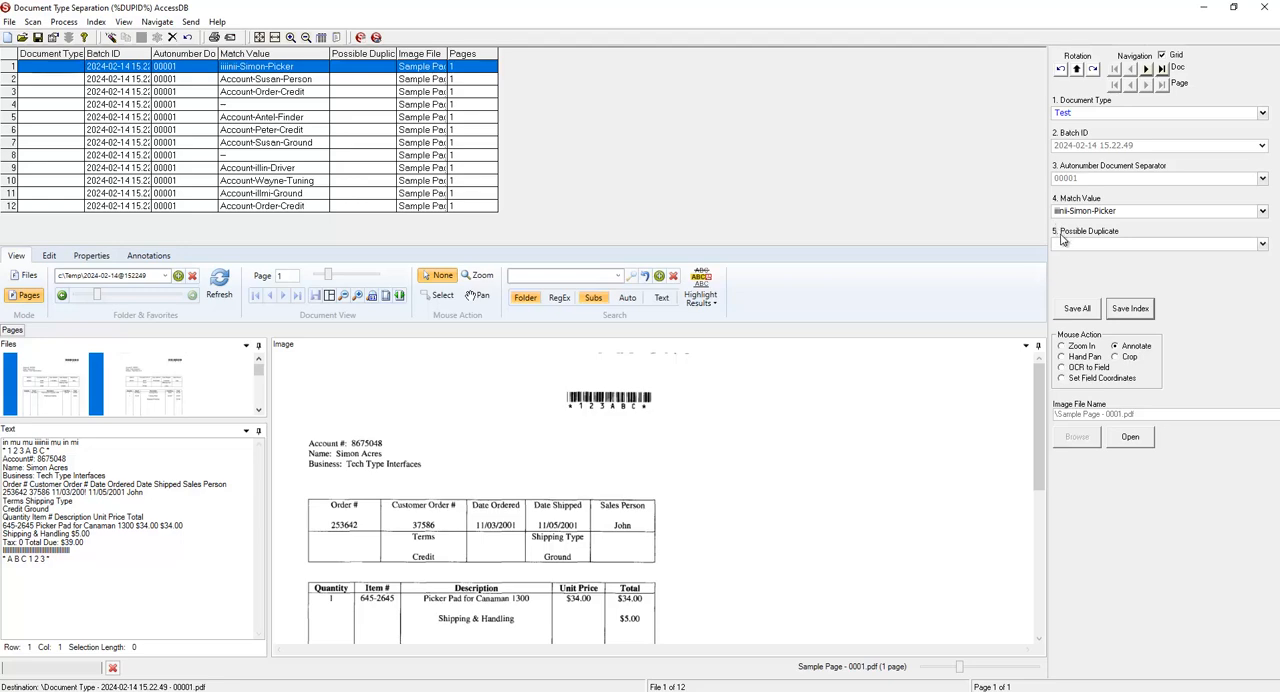
pyautogui.click(1131, 310)
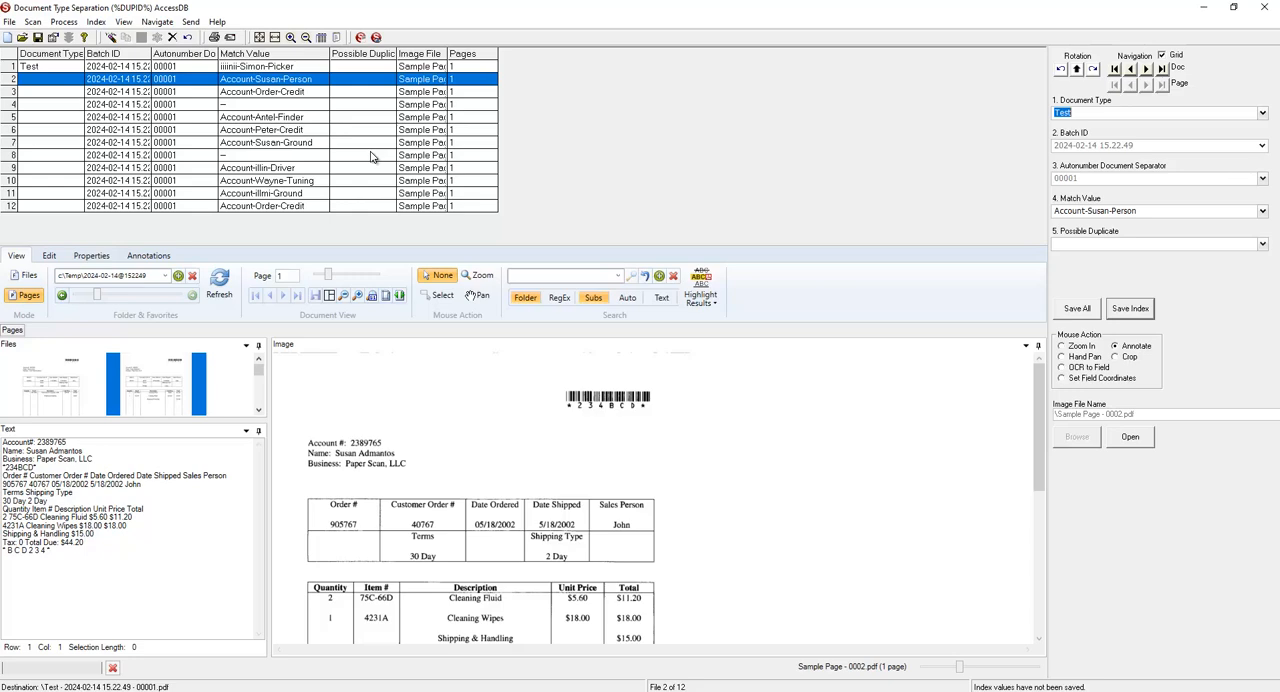
# Mark the two blank pages in rows 4 and 8 of the batch as deleted.
pyautogui.click(268, 105)
pyautogui.click(172, 37)
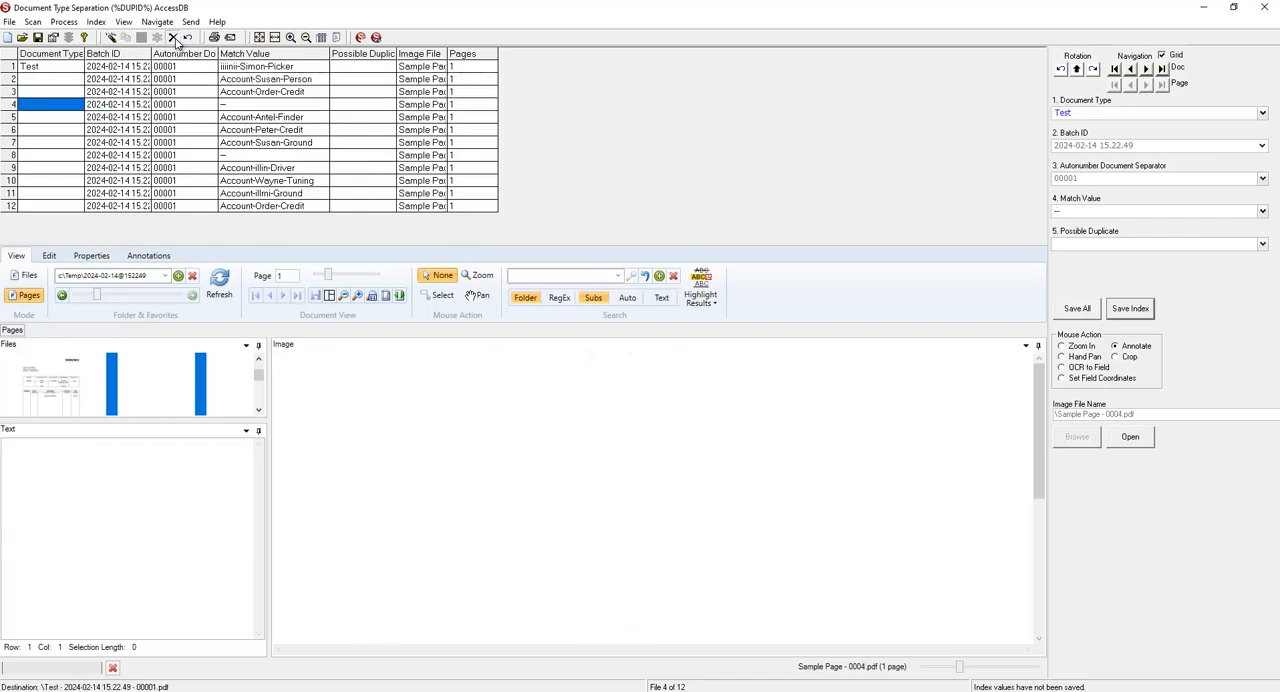
pyautogui.click(240, 157)
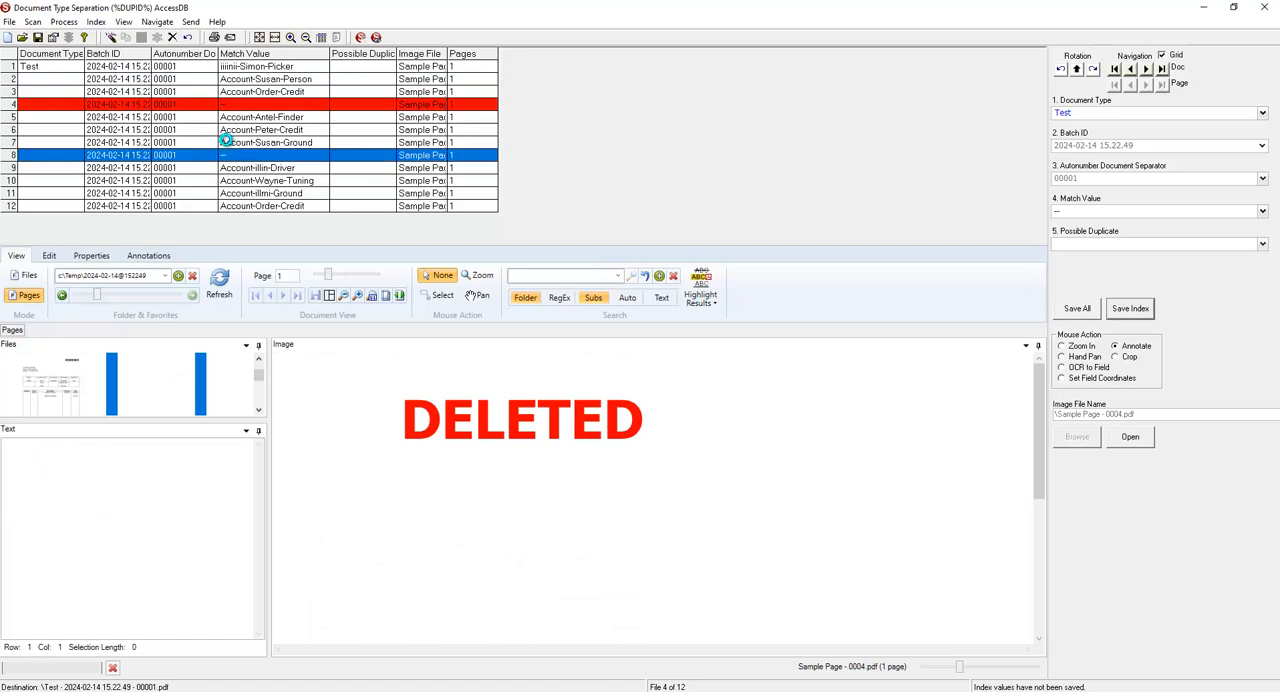
pyautogui.click(172, 37)
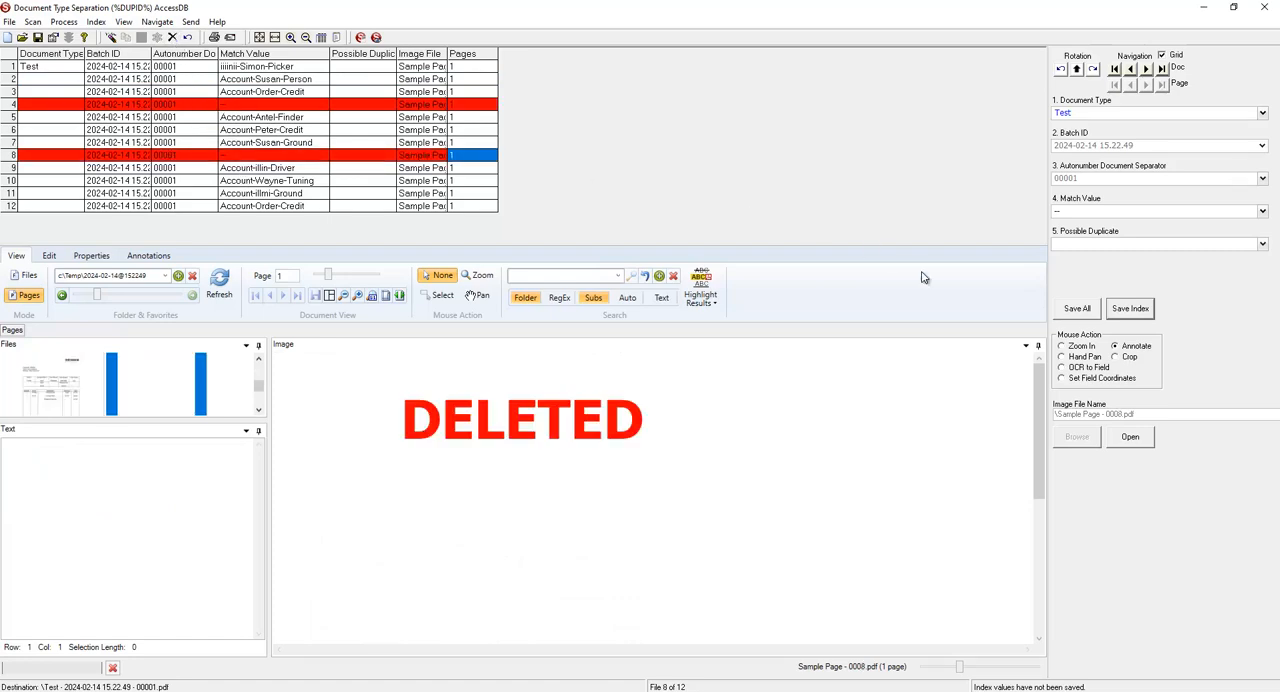
# Save all indexes with their current values and release the completed batch.
pyautogui.click(1078, 314)
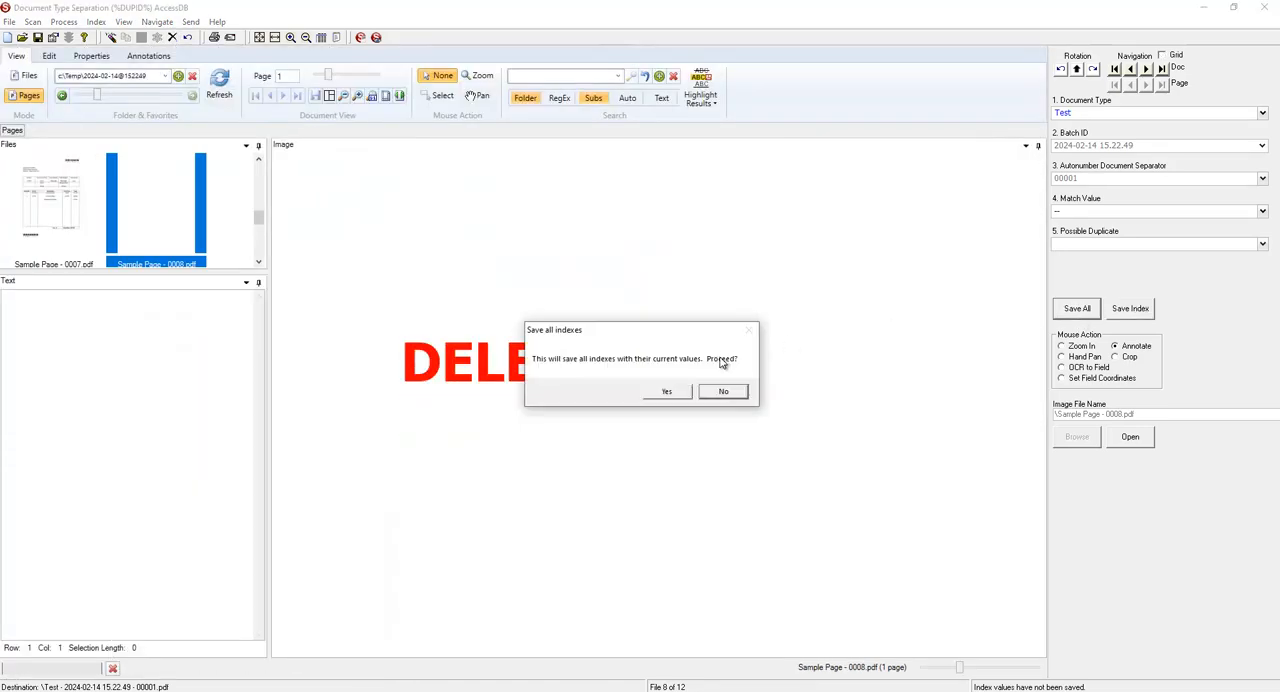
pyautogui.click(662, 394)
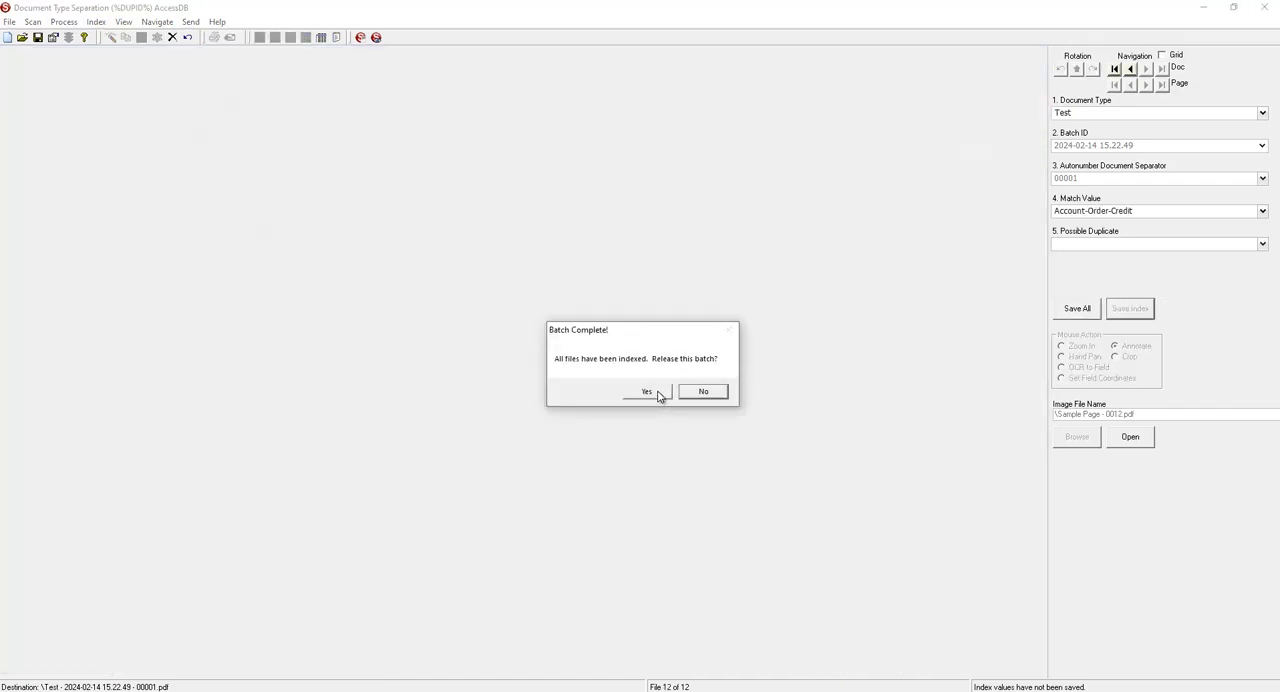
pyautogui.click(655, 393)
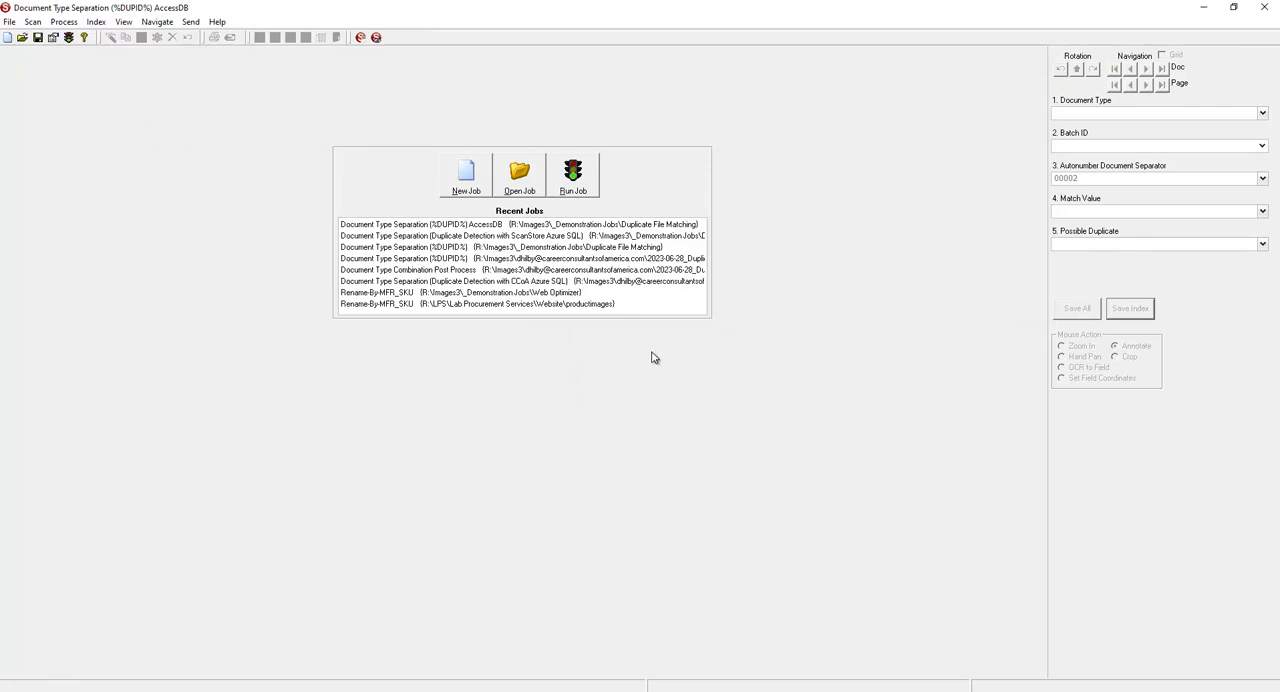
# Open the job's output folder to examine the exported PDF files.
pyautogui.click(123, 22)
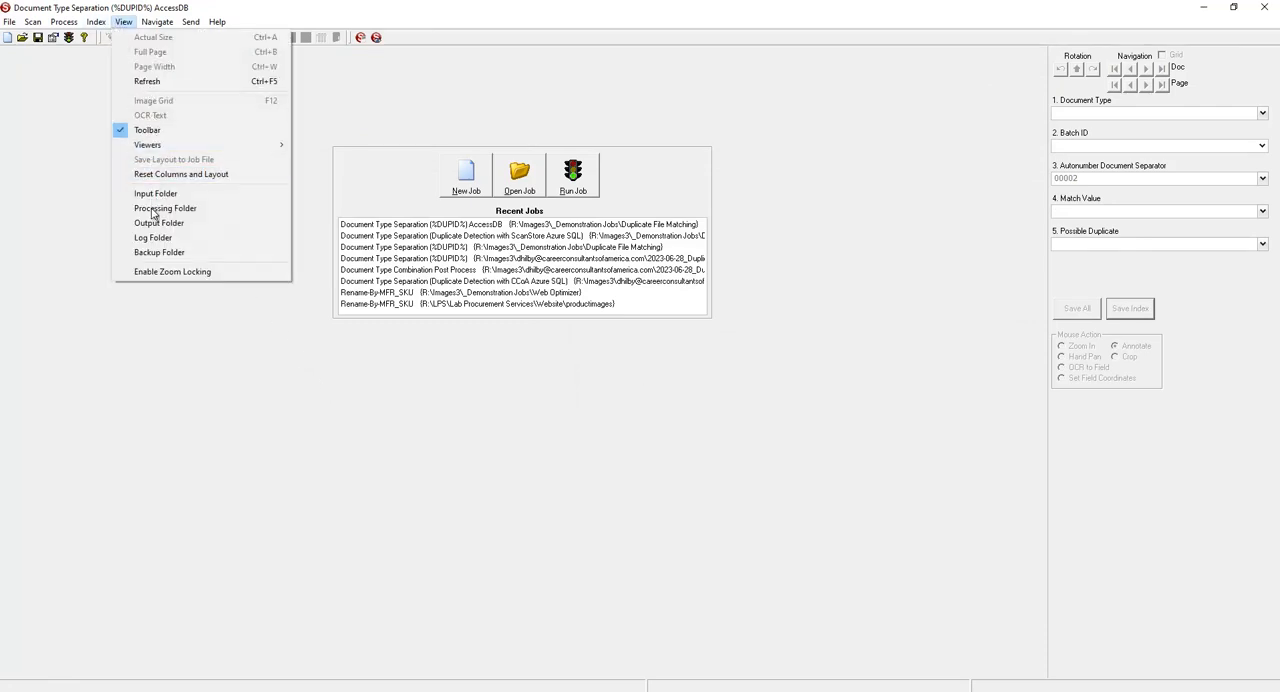
pyautogui.click(152, 223)
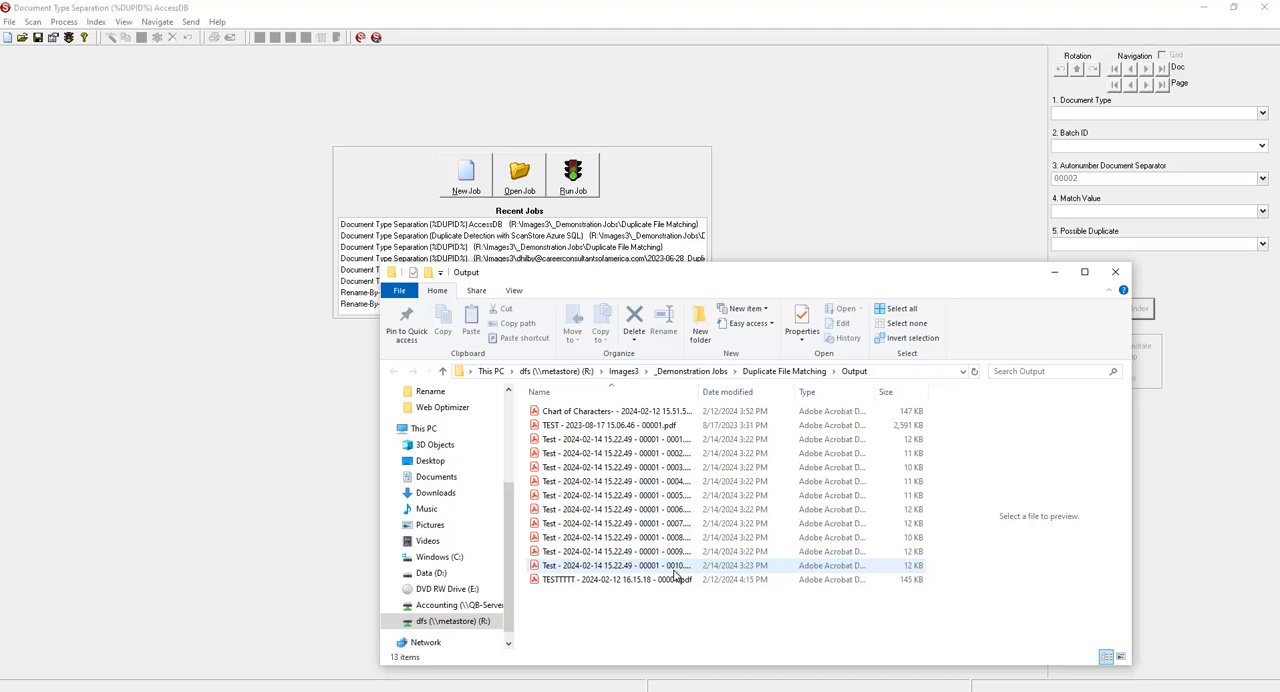
# Permanently delete Sample Page - 0001.TIF through Sample Page - 0012.TIF from the Input folder of Duplicate File Matching.
pyautogui.click(779, 371)
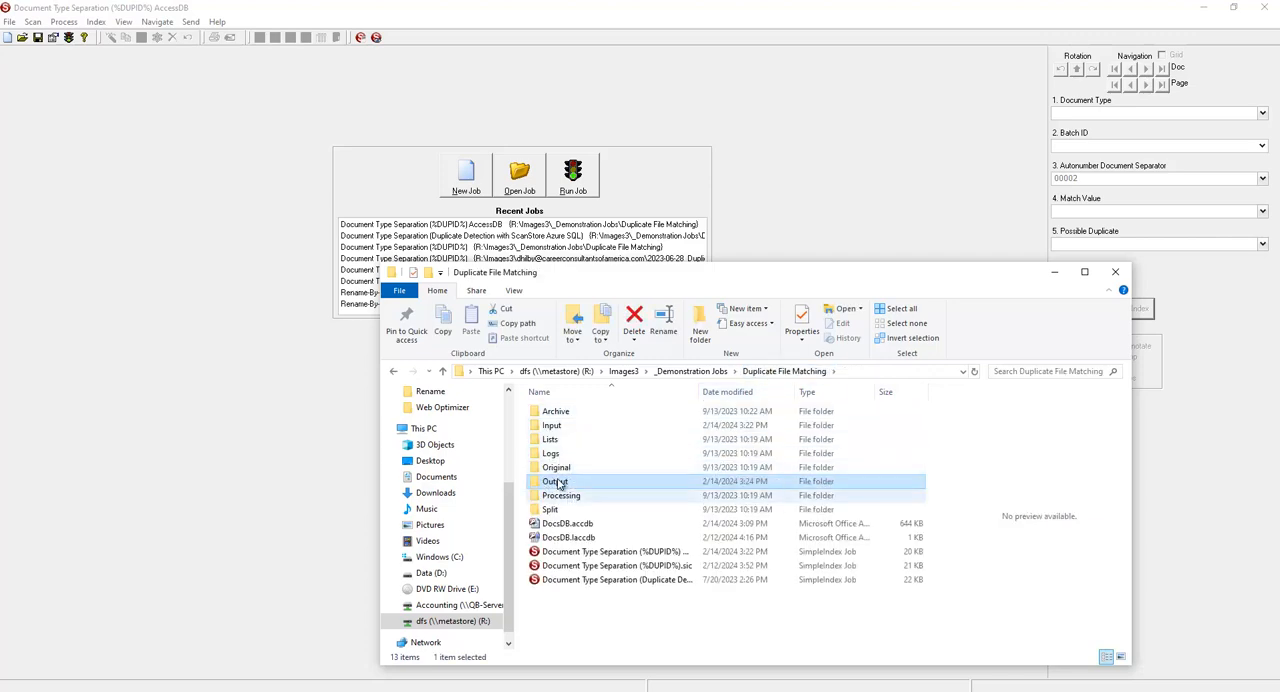
pyautogui.doubleClick(551, 425)
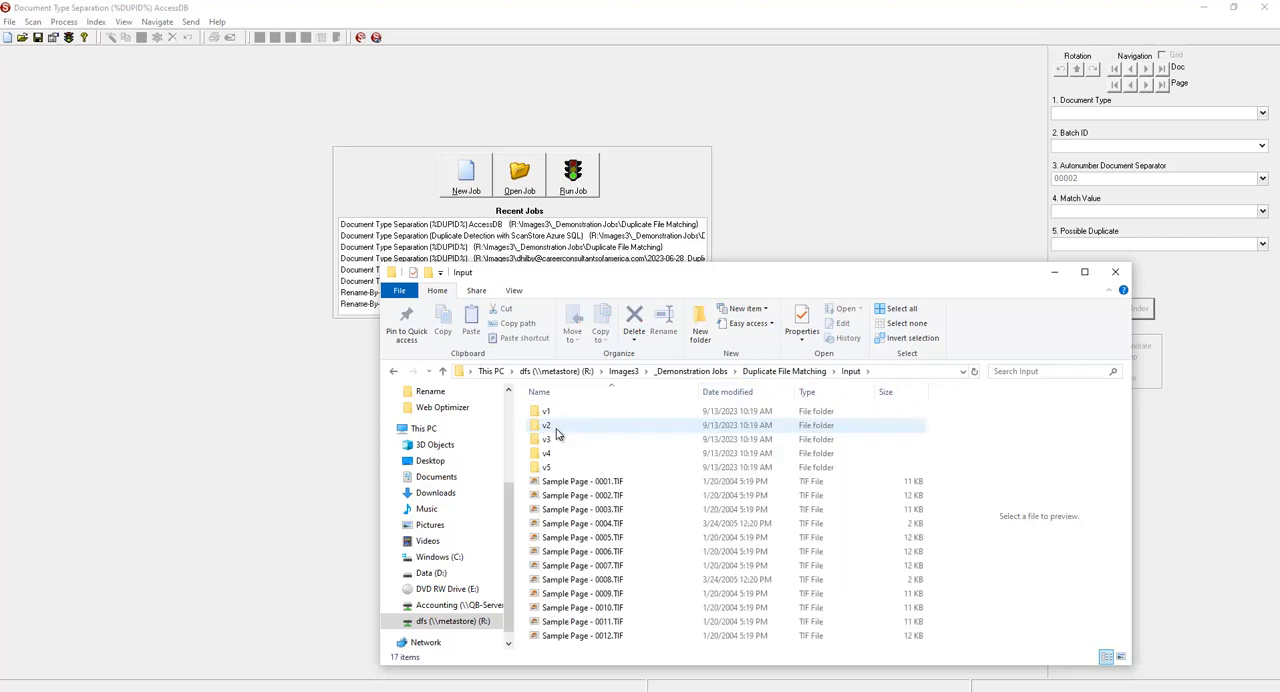
pyautogui.click(651, 490)
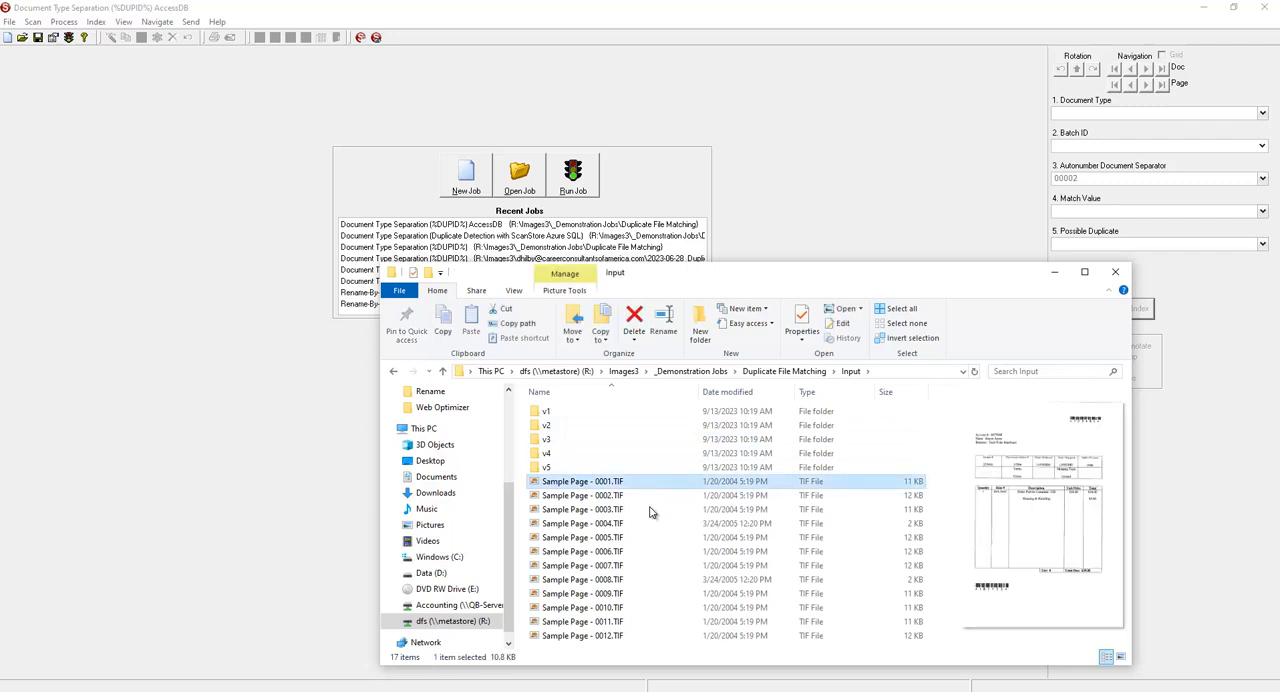
pyautogui.keyDown('shift'); pyautogui.click(612, 638); pyautogui.keyUp('shift')
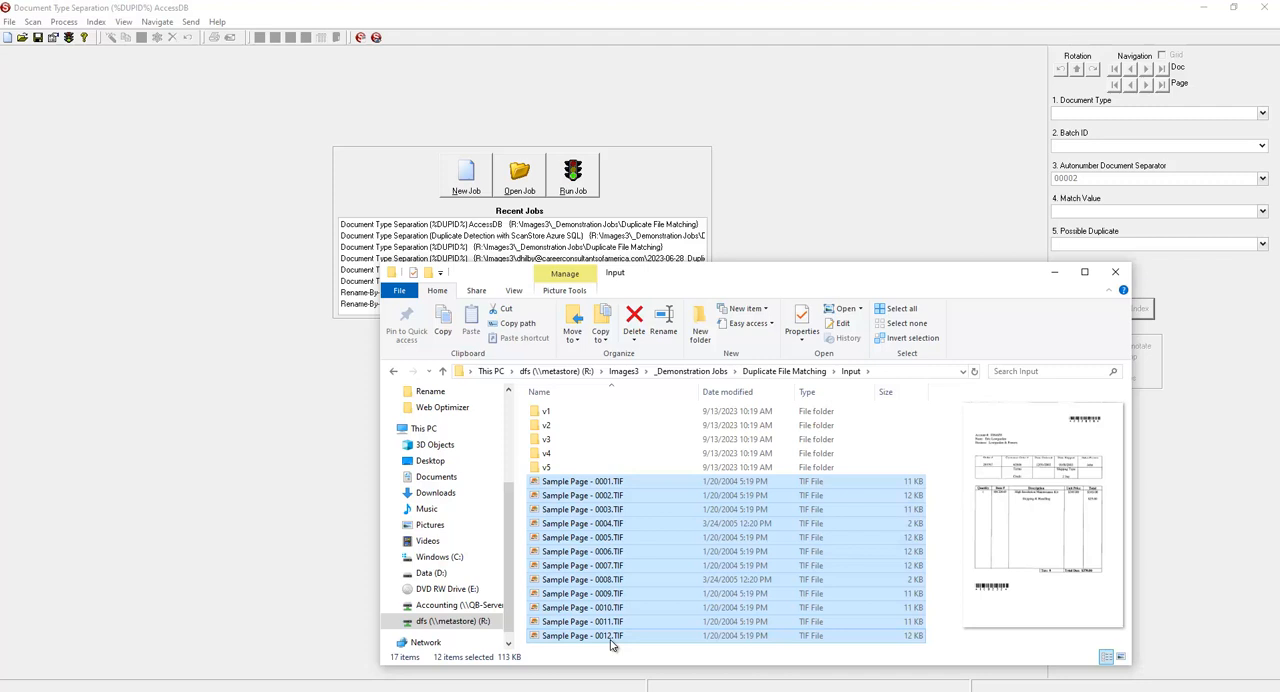
pyautogui.press('Delete')
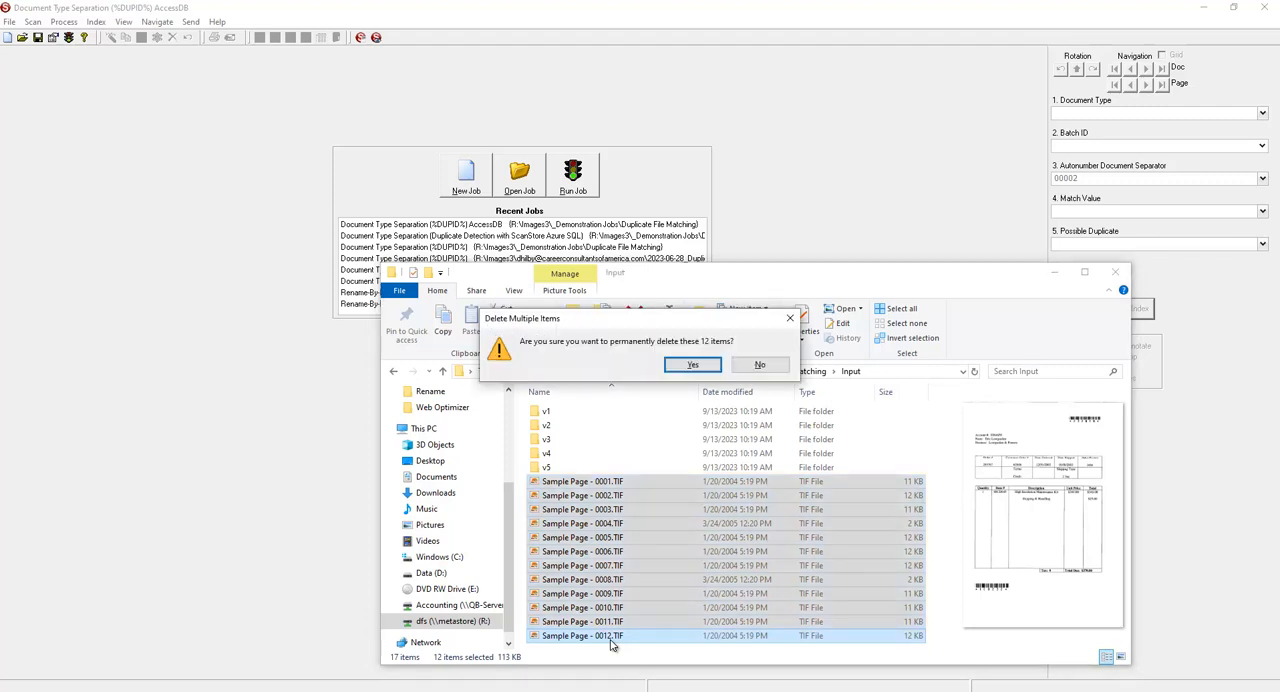
pyautogui.click(688, 365)
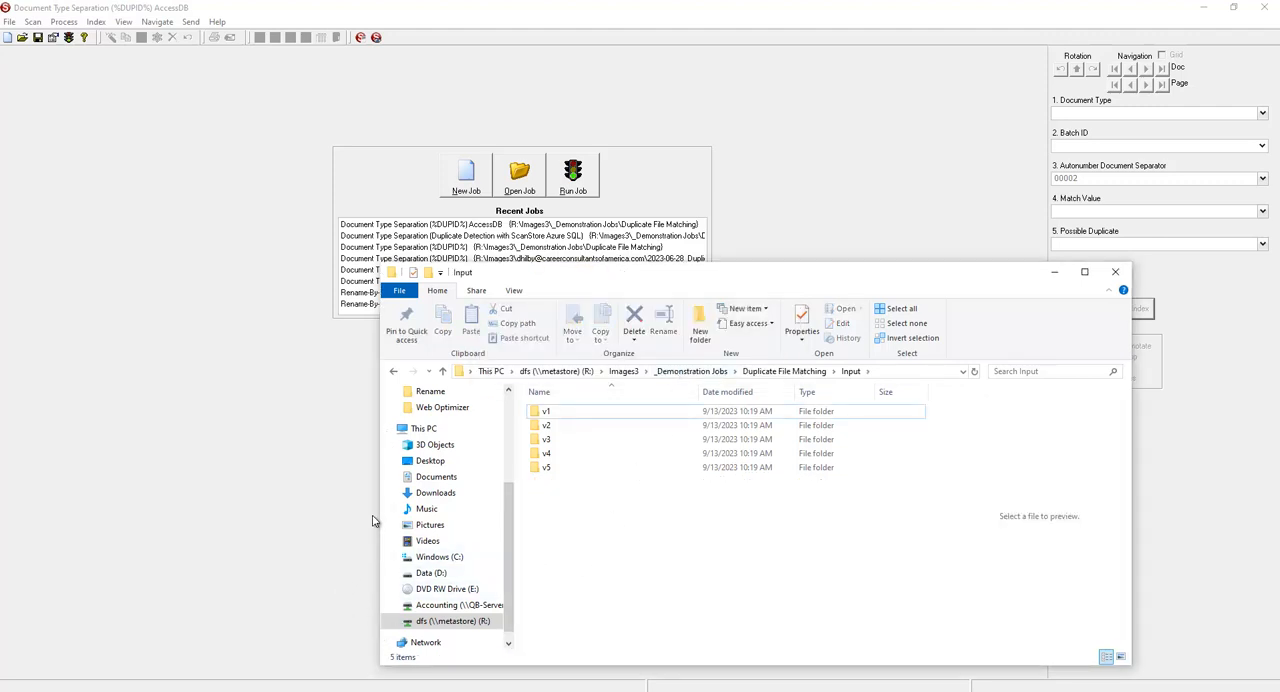
# Copy Sample Page - 0001.TIF, 0002.TIF and 0003.TIF from the Desktop into the job's Input folder.
pyautogui.click(446, 460)
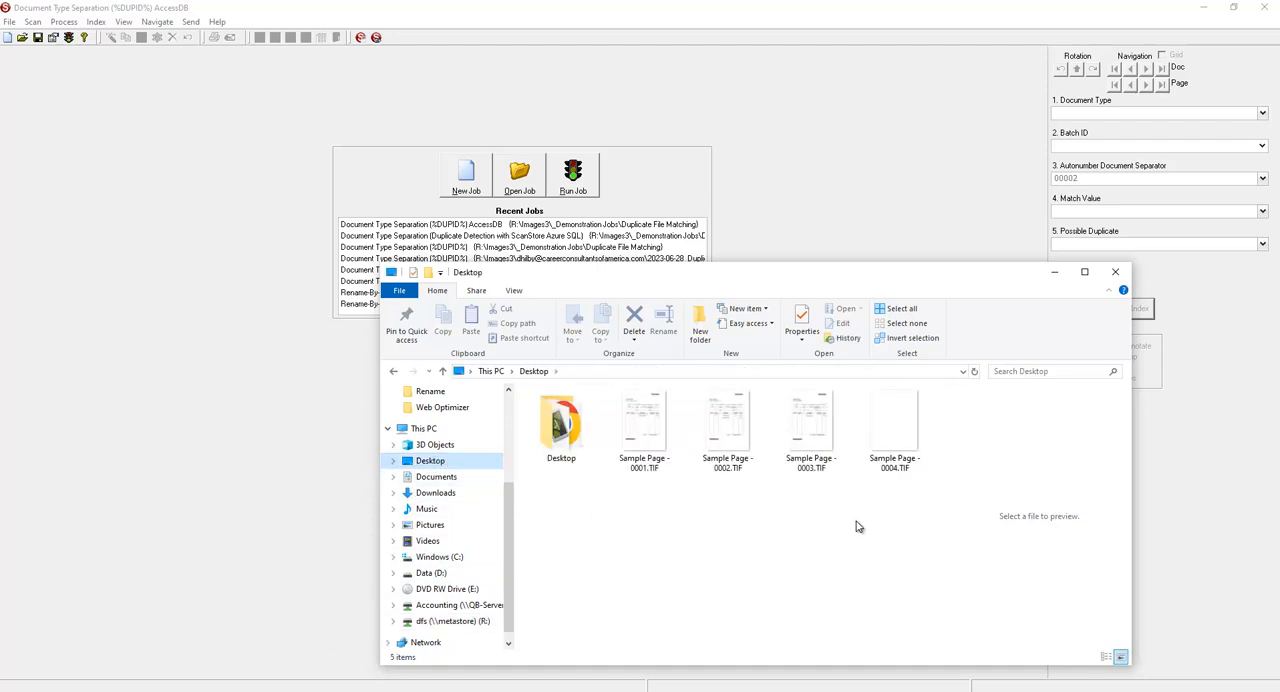
pyautogui.moveTo(852, 516); pyautogui.dragTo(625, 404)
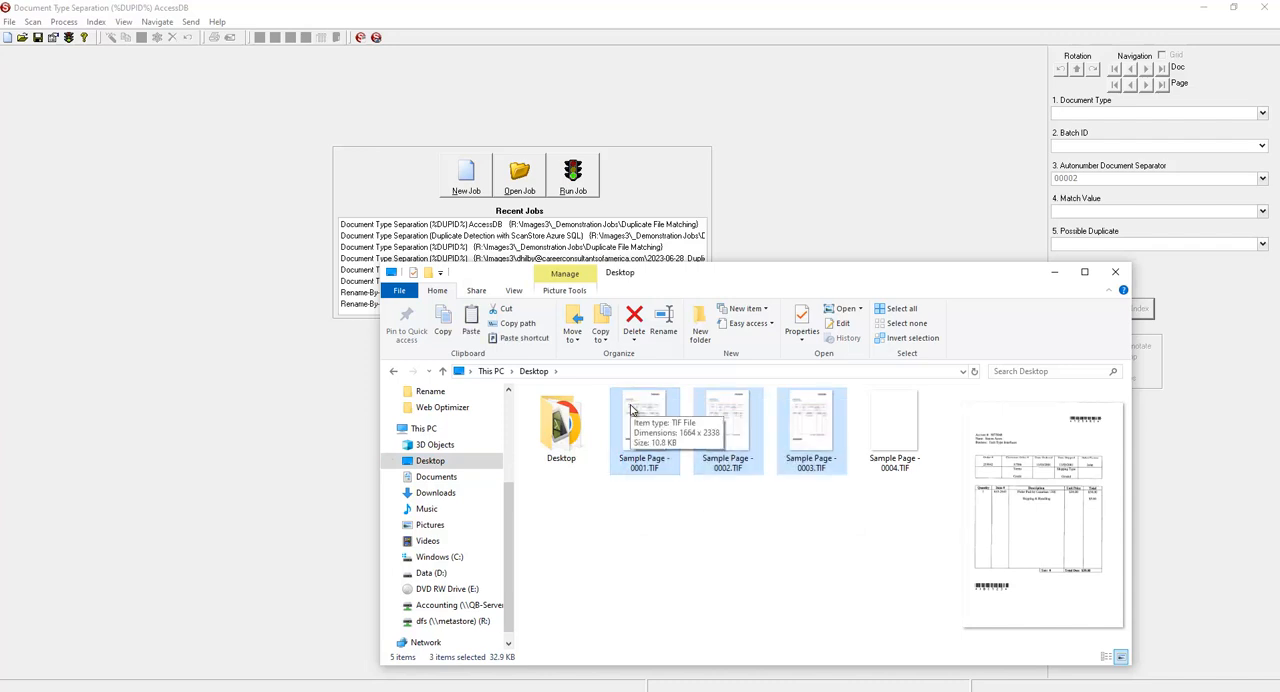
pyautogui.click(398, 372)
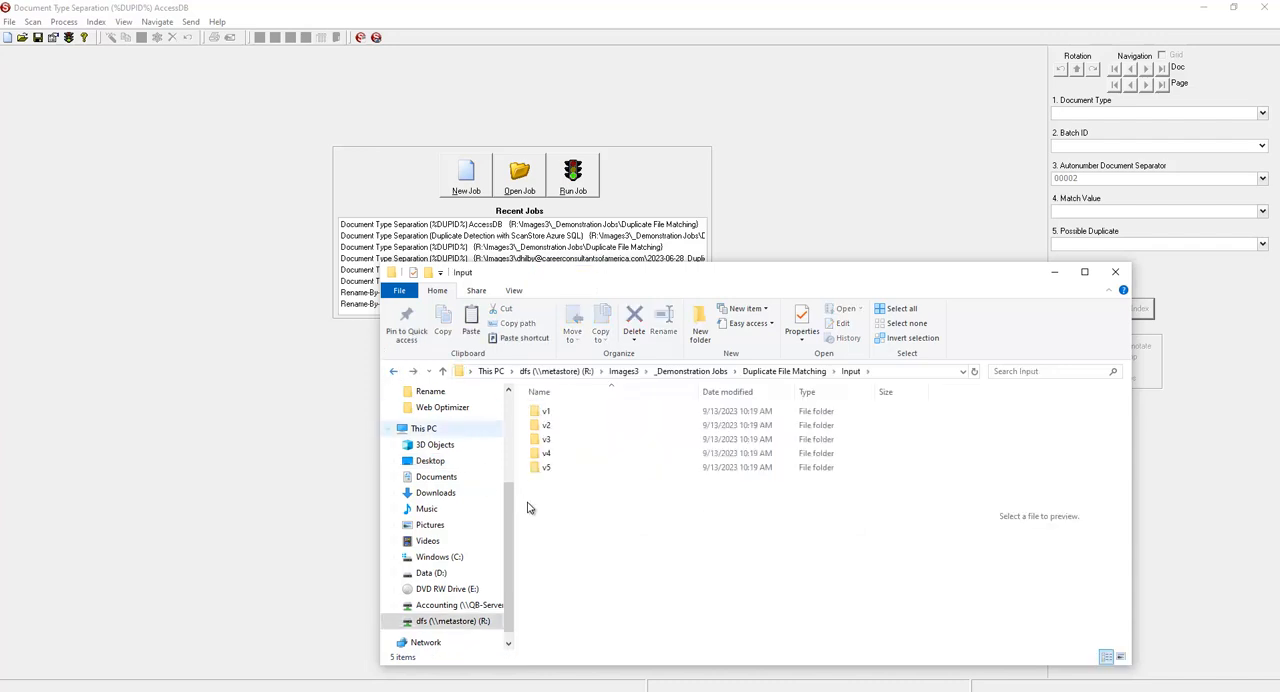
pyautogui.hotkey('ctrl', 'v')
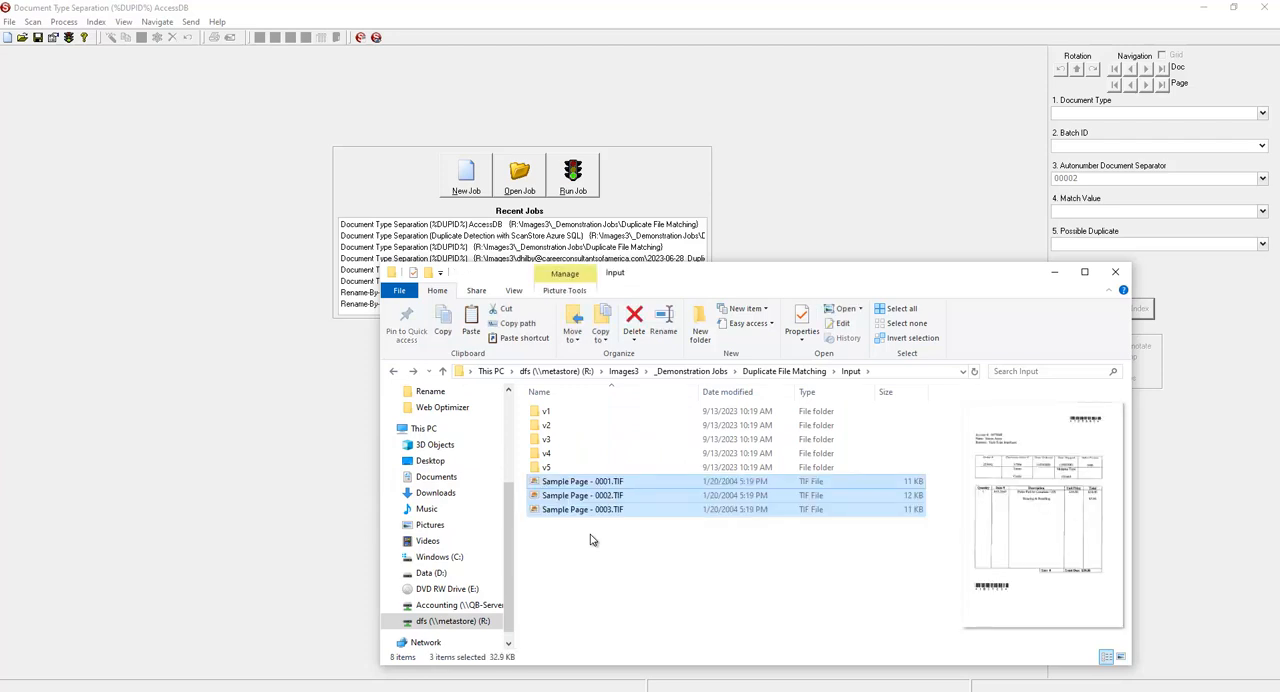
pyautogui.click(590, 540)
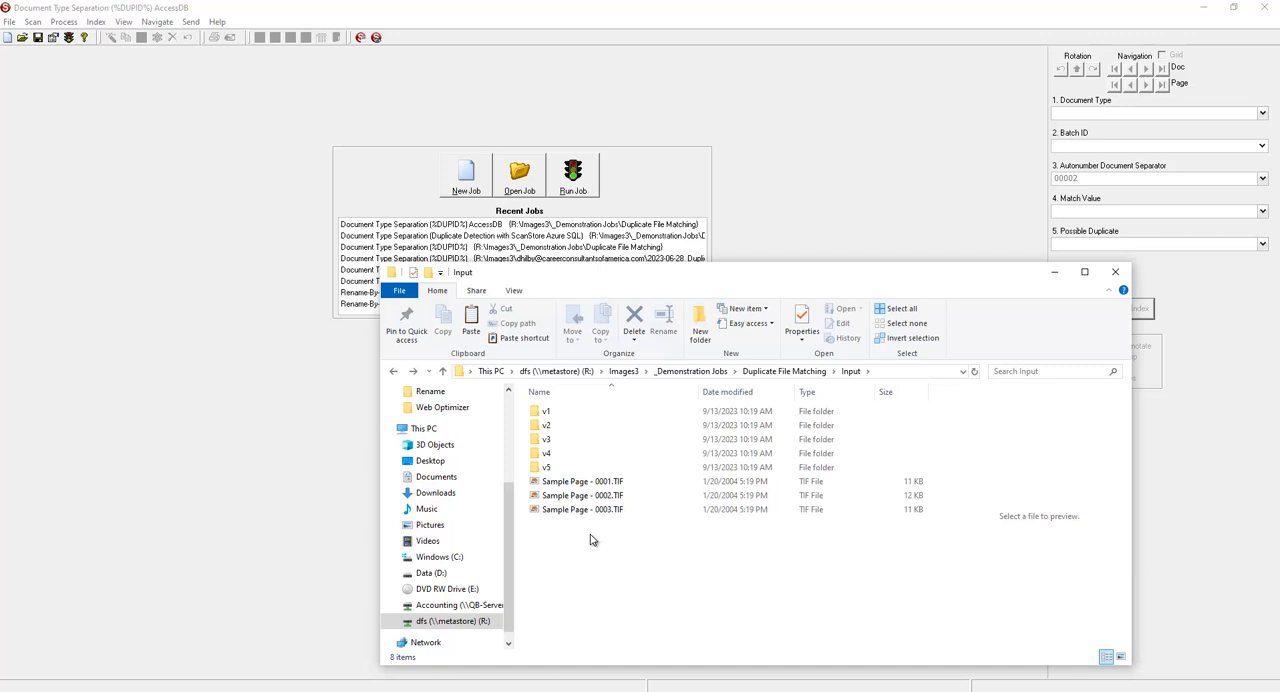
# Switch to the DocsDB database in Access and refresh the MatchDetect table to examine the exported records.
pyautogui.click(575, 690)
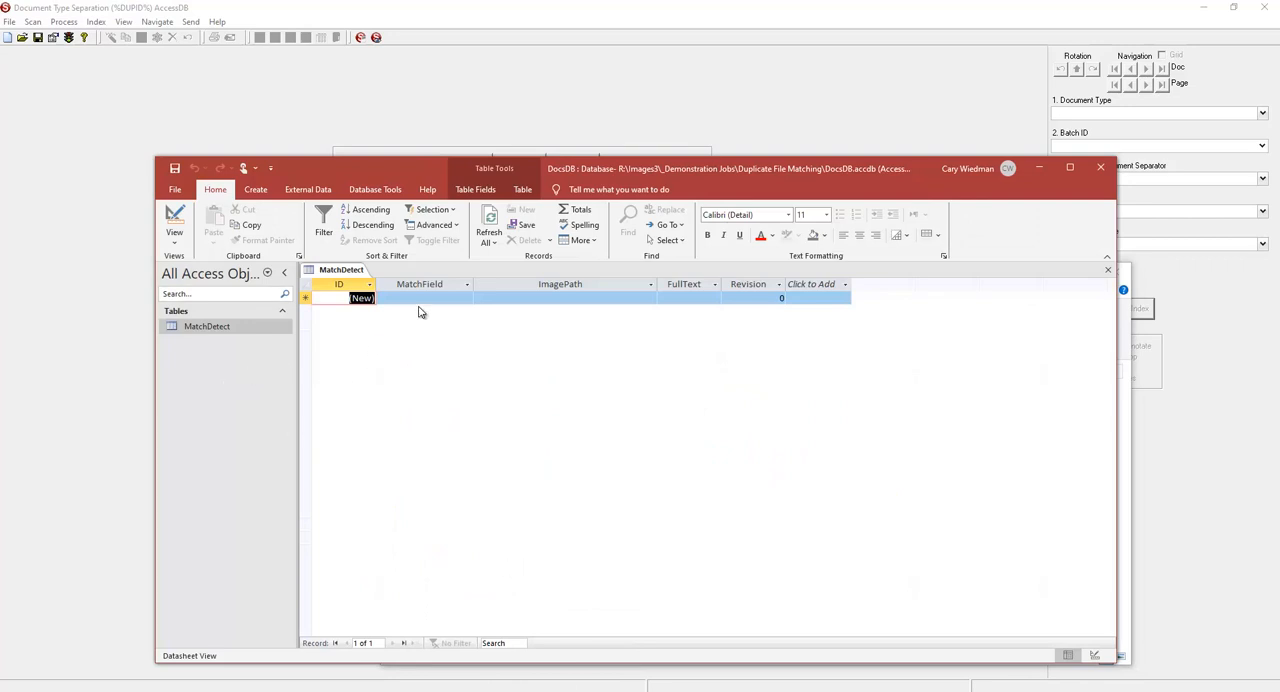
pyautogui.click(488, 222)
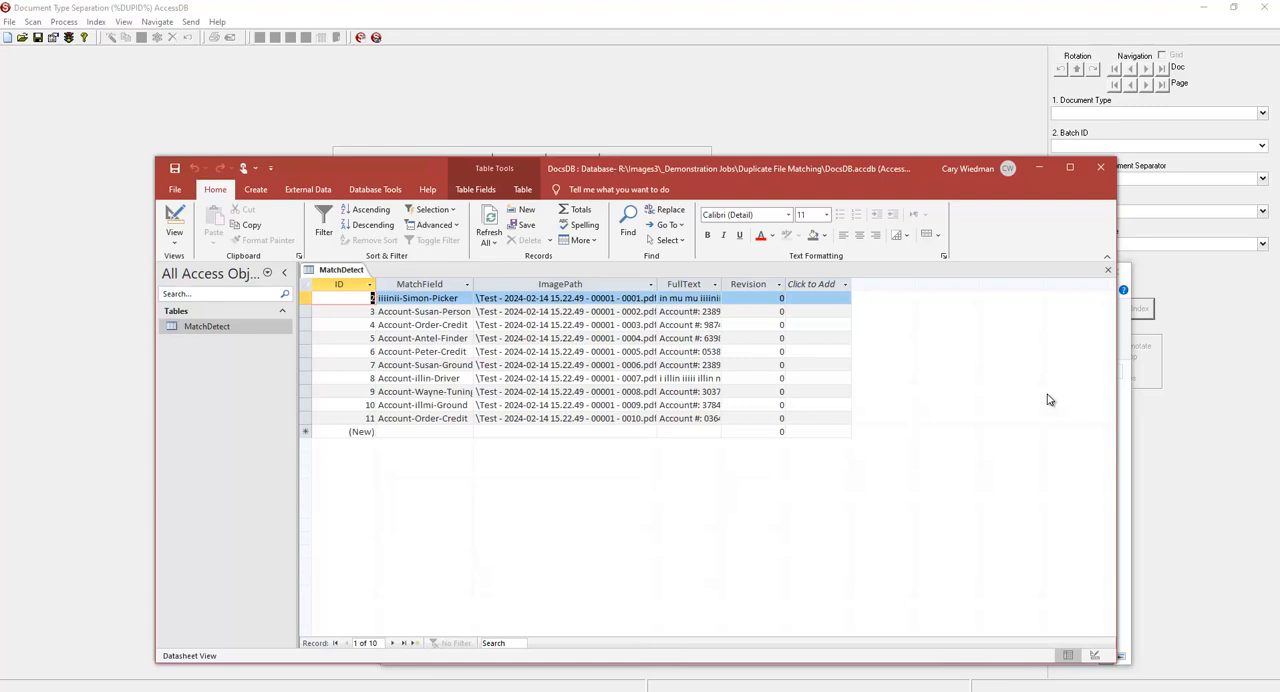
# Switch back to SimpleIndex, run the Document Type Separation (%DUPID%) AccessDB job, and enlarge the first document's page to examine it.
pyautogui.click(924, 137)
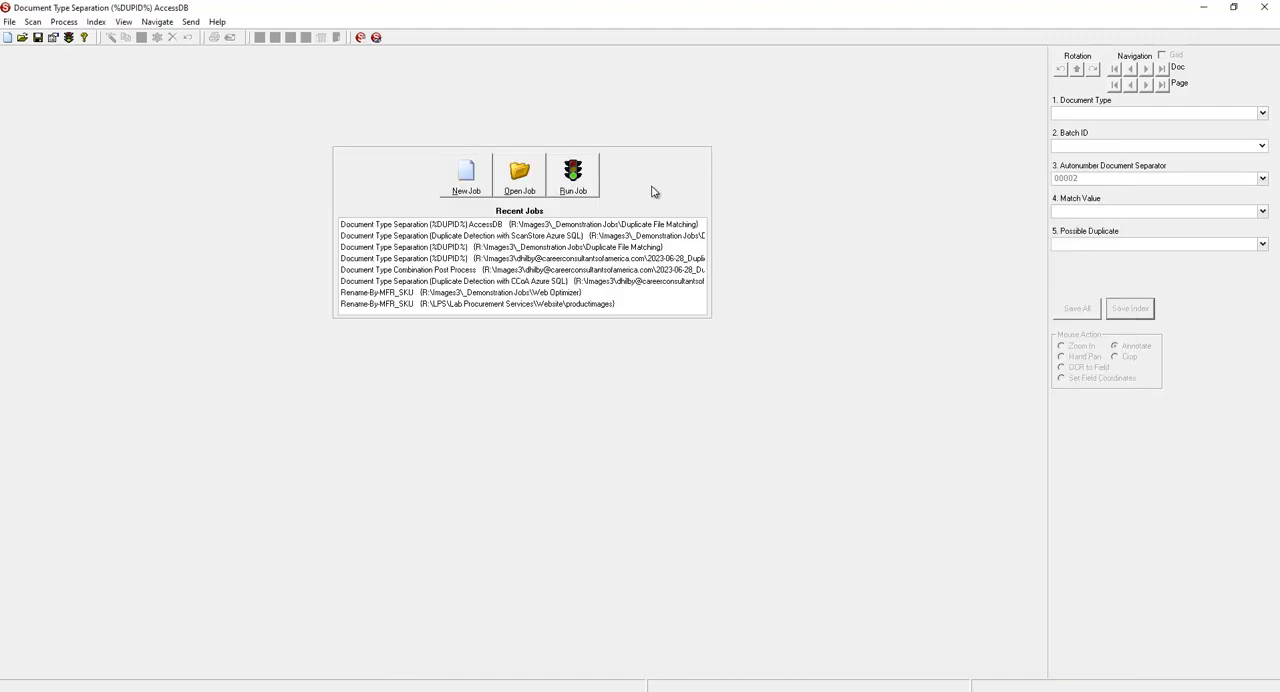
pyautogui.click(586, 182)
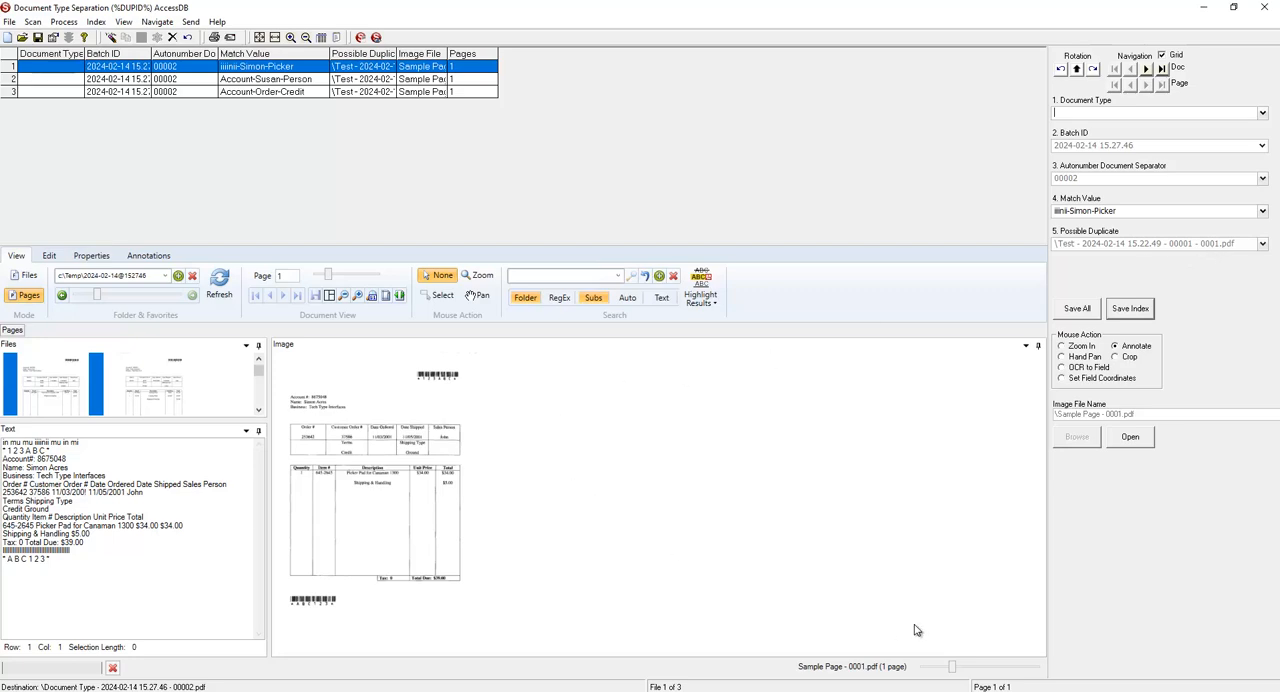
pyautogui.moveTo(951, 673); pyautogui.dragTo(972, 672)
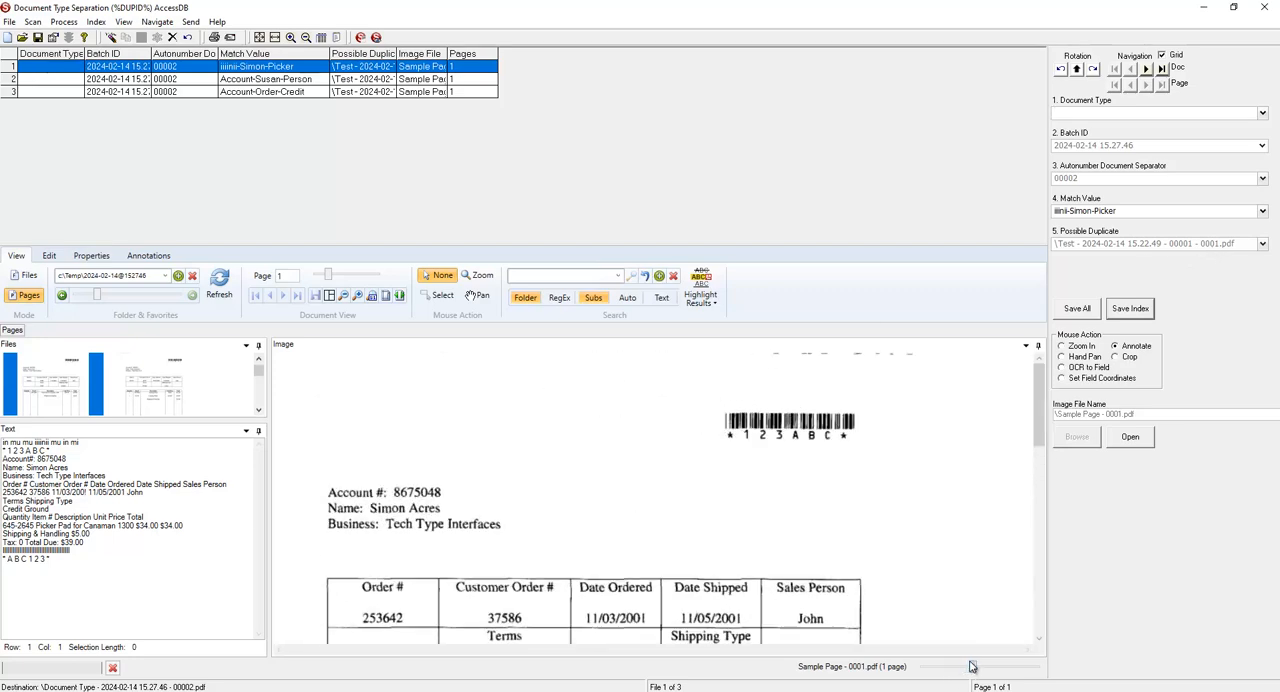
pyautogui.scroll(-3, 886, 517)
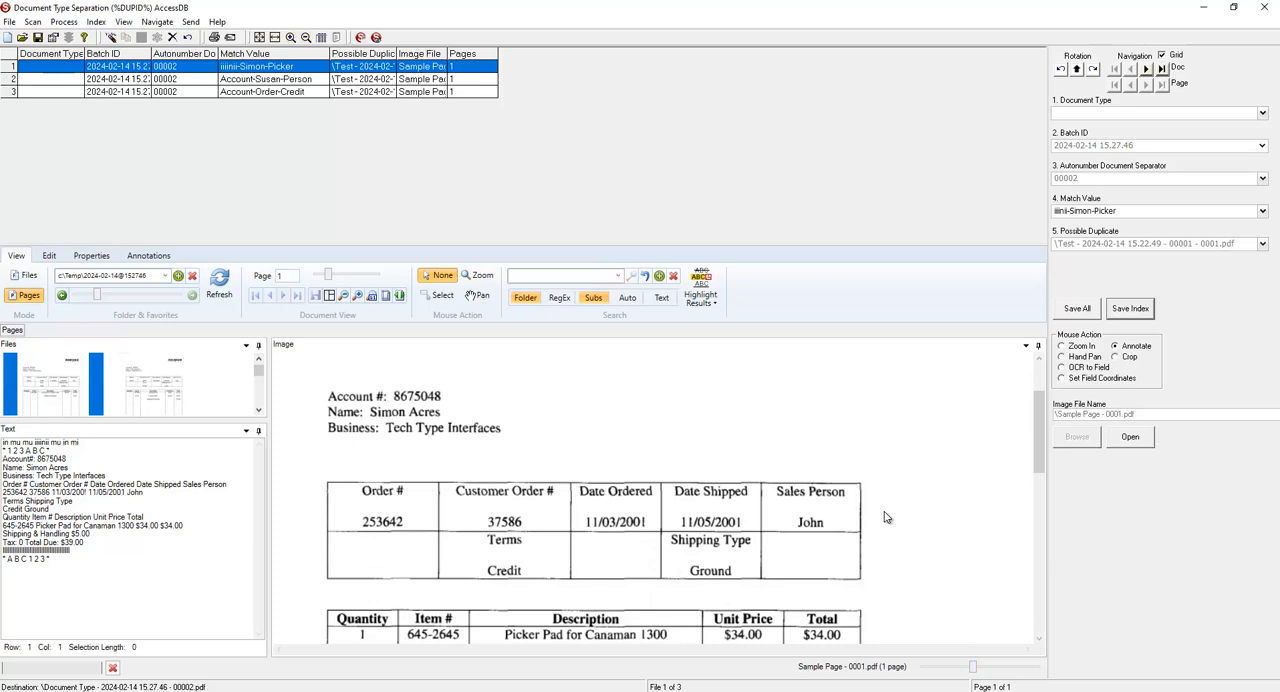
pyautogui.scroll(-2, 885, 517)
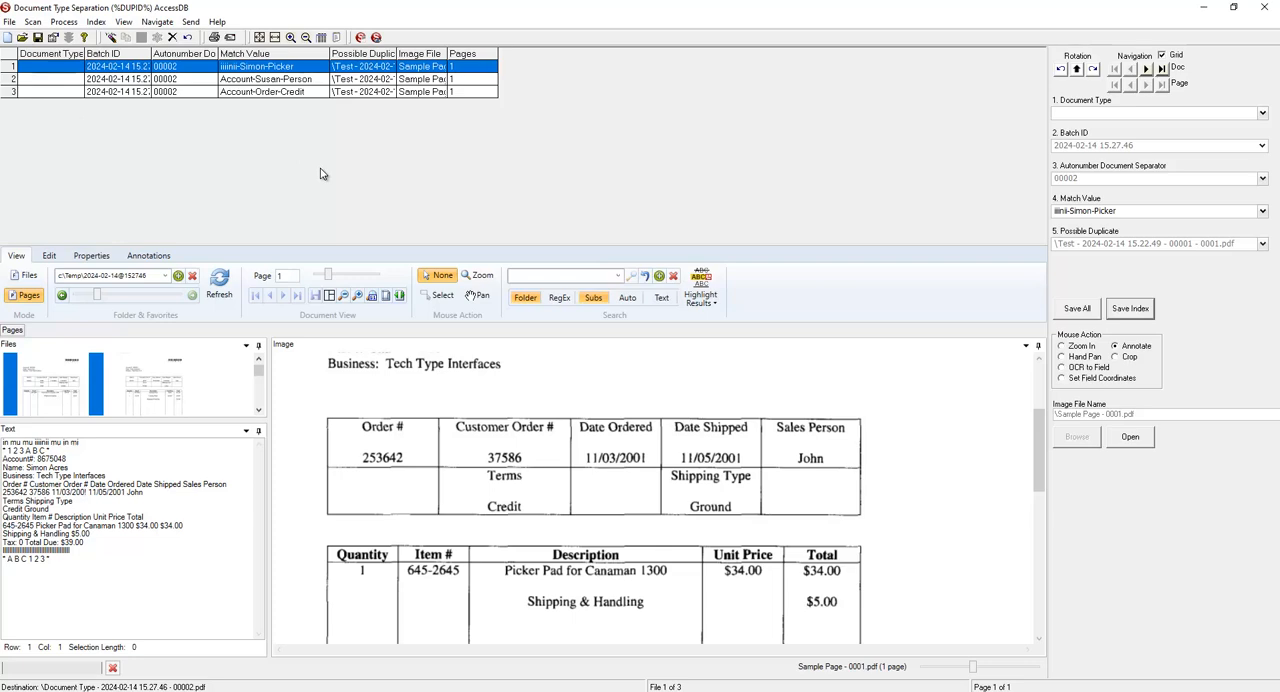
# Mark the first and second possible duplicates in the batch as deleted and advance to the third document.
pyautogui.click(172, 37)
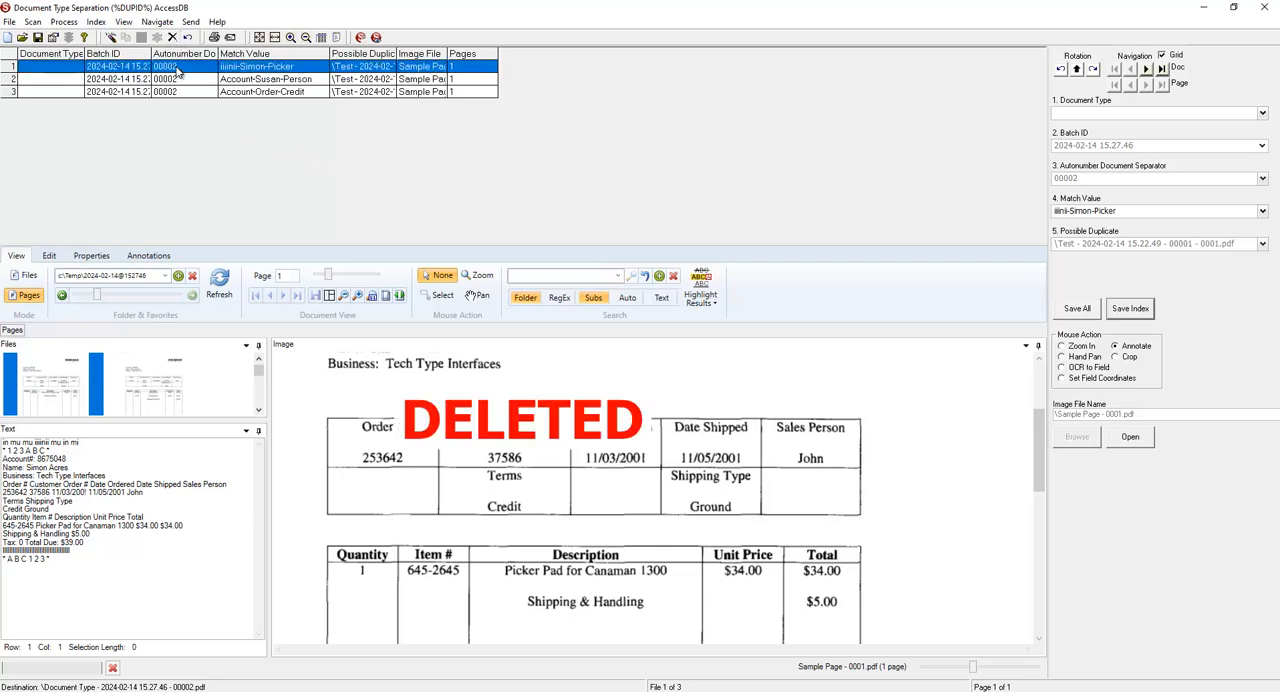
pyautogui.click(179, 77)
pyautogui.press('Delete')
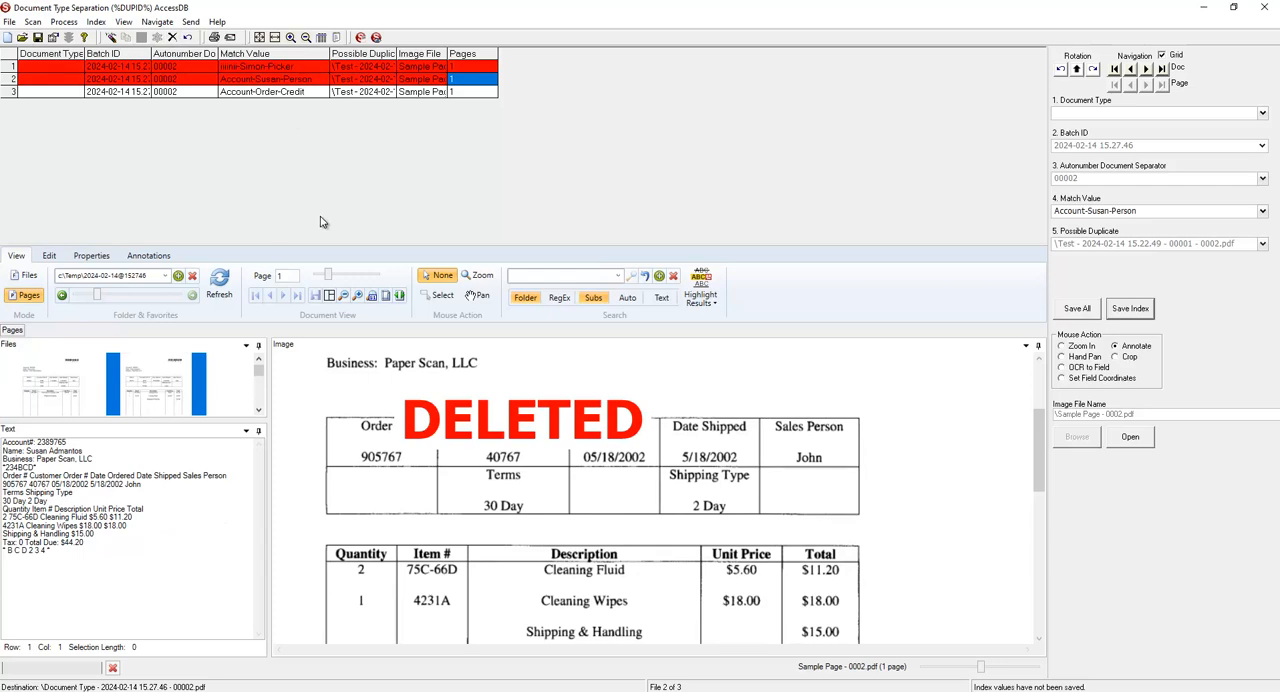
pyautogui.click(1131, 312)
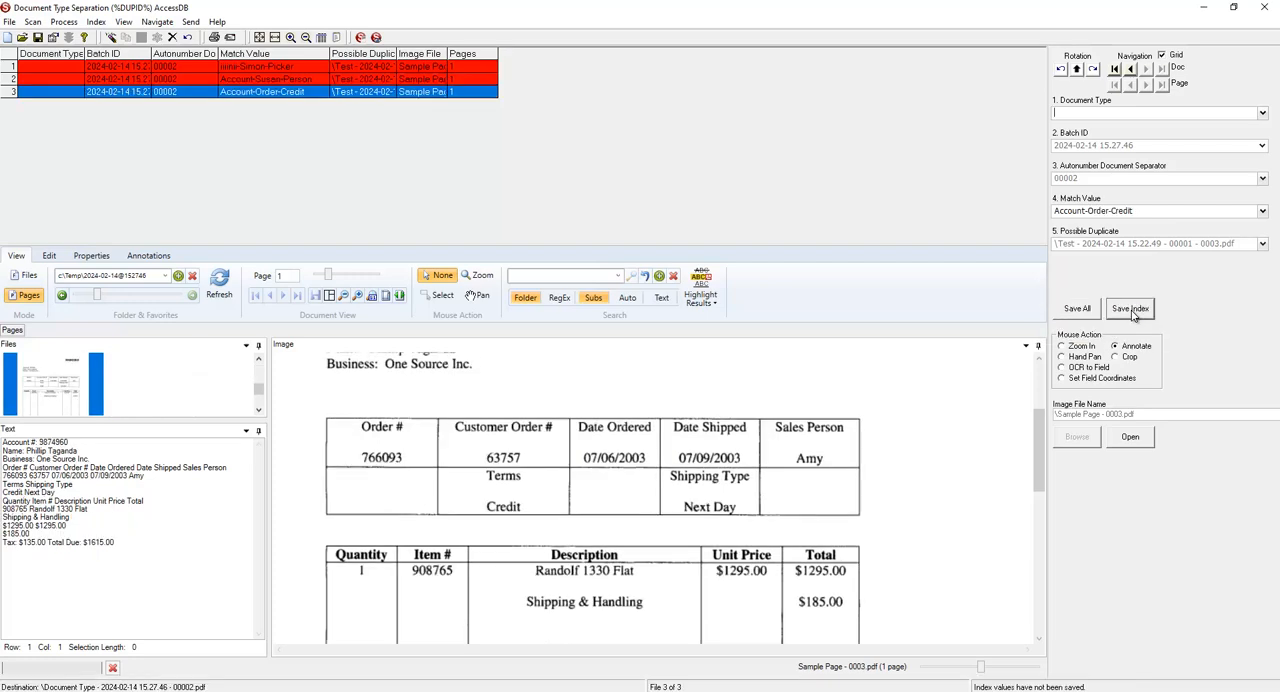
# Set the third document's Document Type to TEST, save its index values, and release the batch.
pyautogui.click(737, 391)
pyautogui.click(1101, 112)
pyautogui.write('TEST')
pyautogui.click(1149, 313)
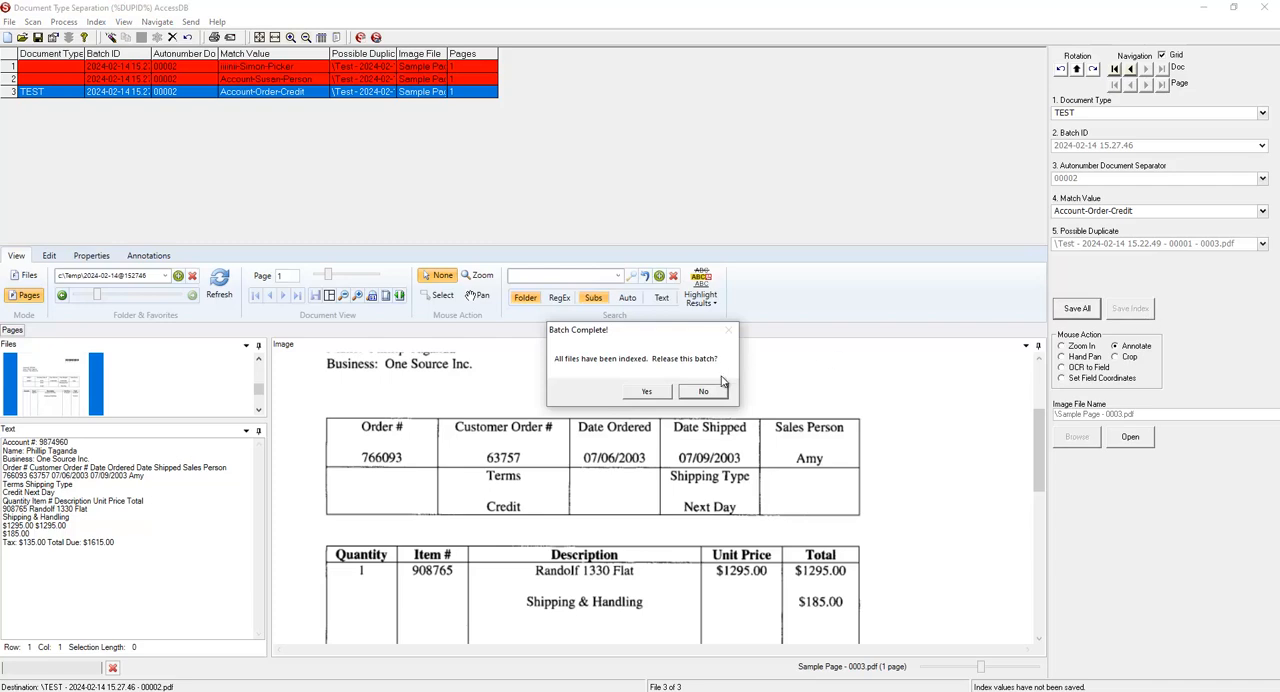
pyautogui.click(660, 393)
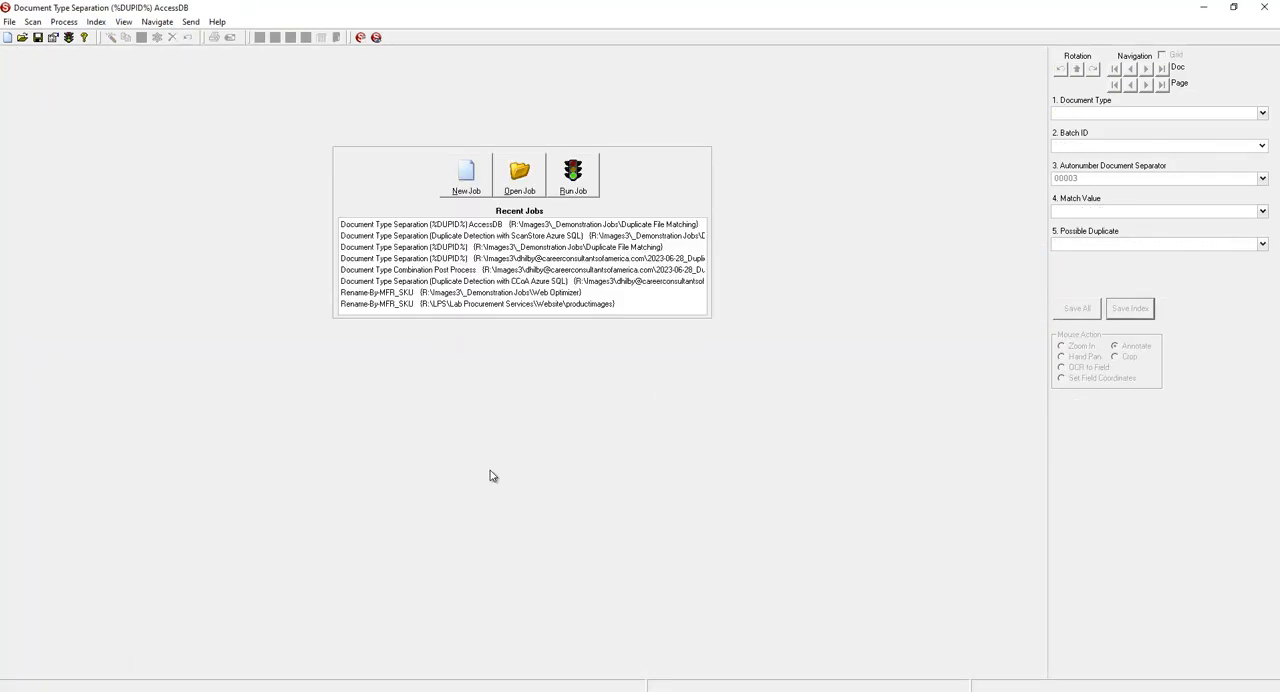
# Switch to the DocsDB database in Access and refresh the MatchDetect table to check the second batch's export.
pyautogui.click(522, 690)
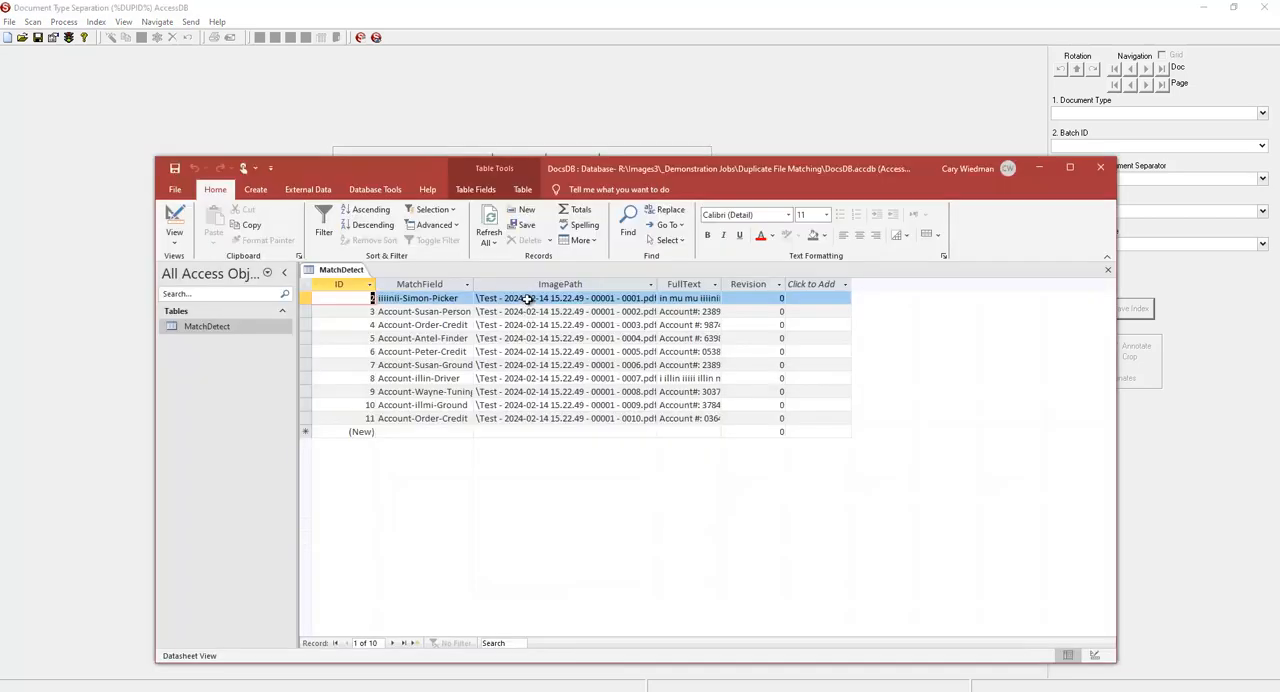
pyautogui.click(488, 218)
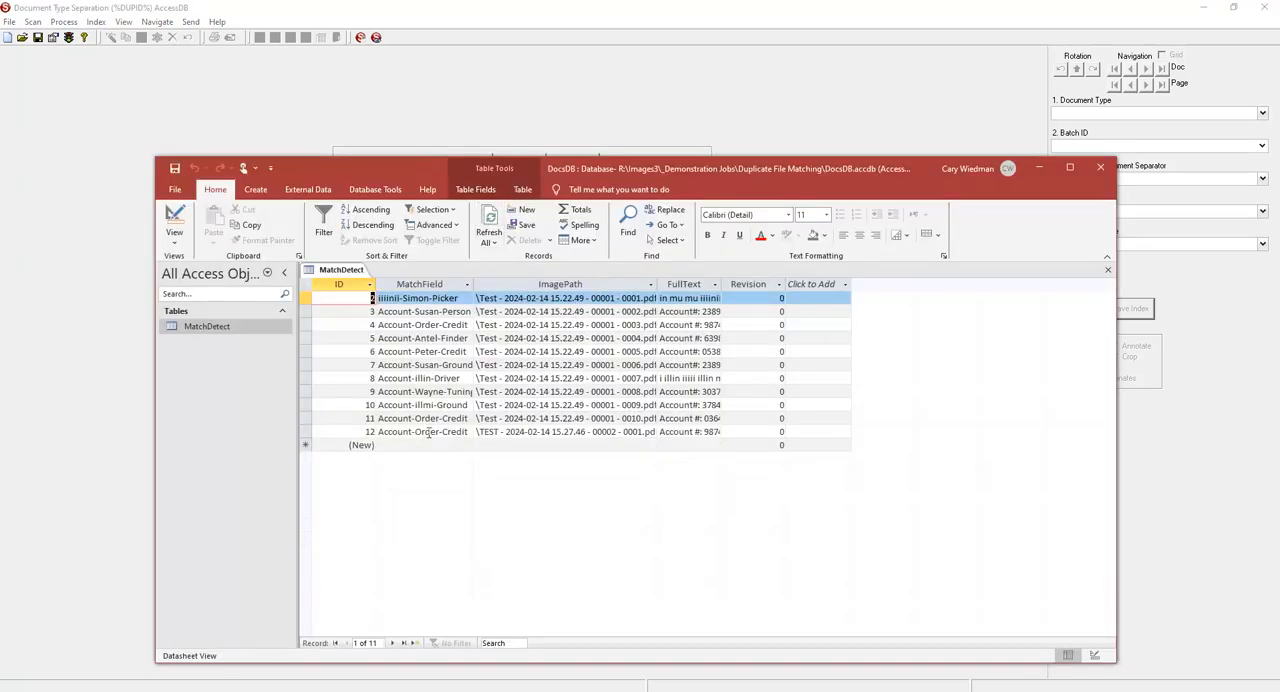